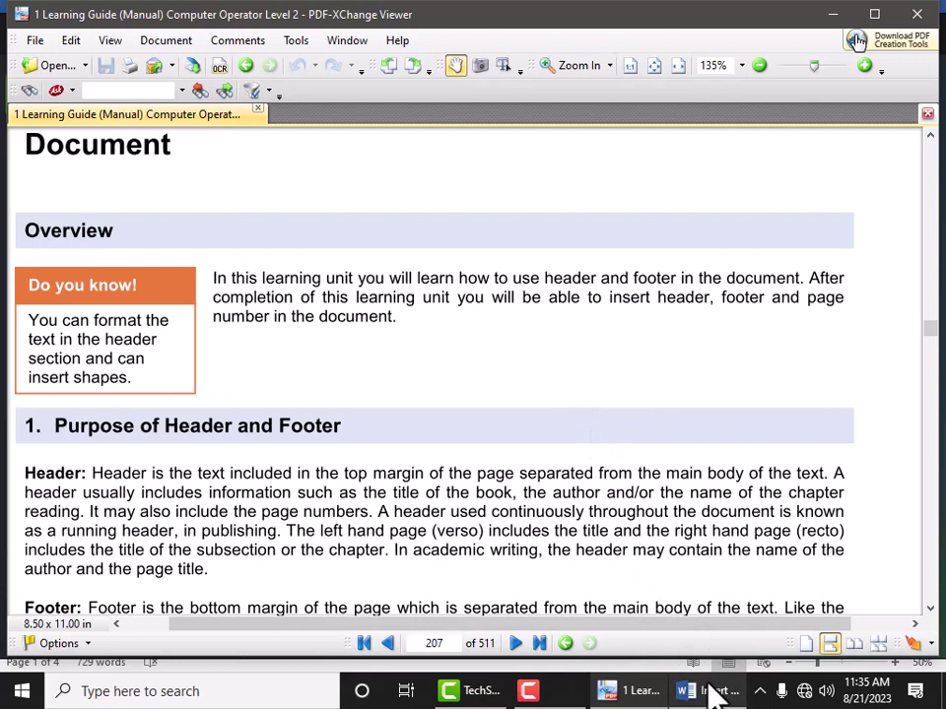
# Step: Bring the Word document forward and place the cursor at the start of the title
pyautogui.click(711, 691)
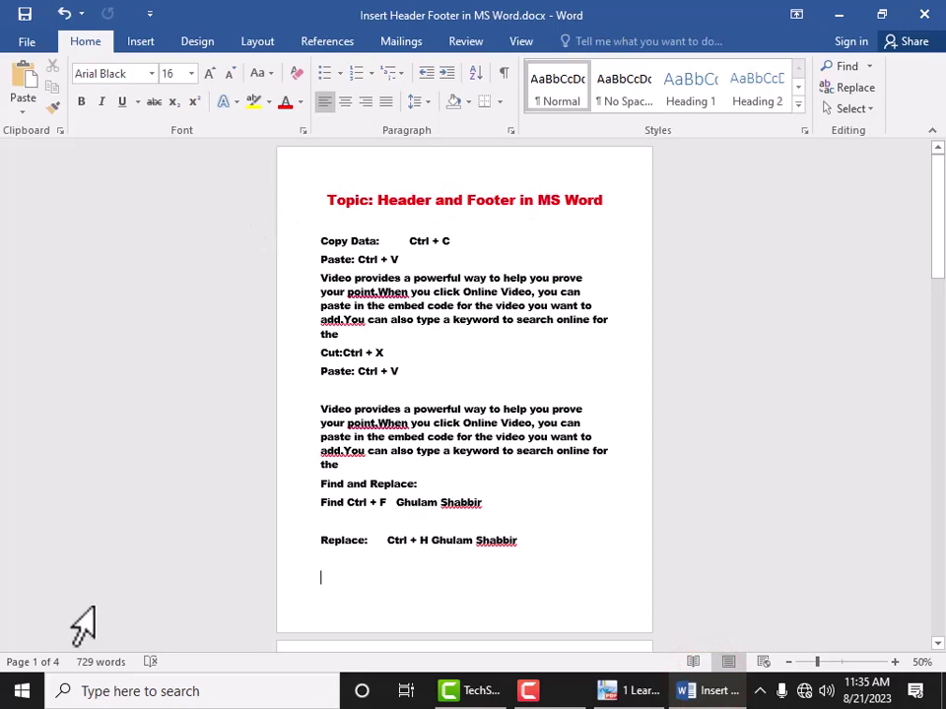
pyautogui.scroll(-5, 608, 454)
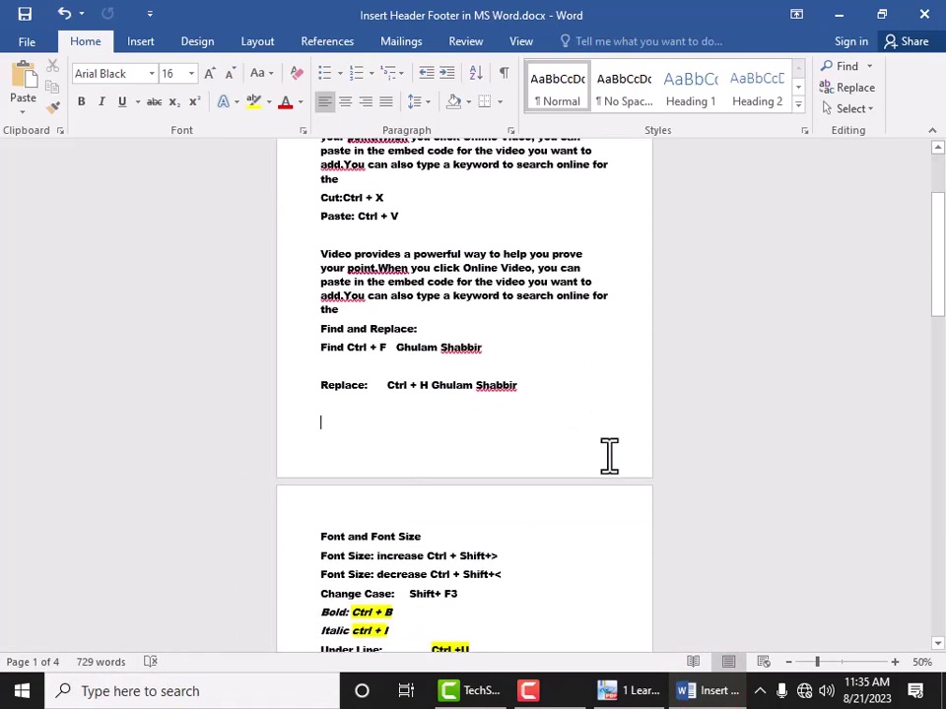
pyautogui.scroll(-15, 418, 458)
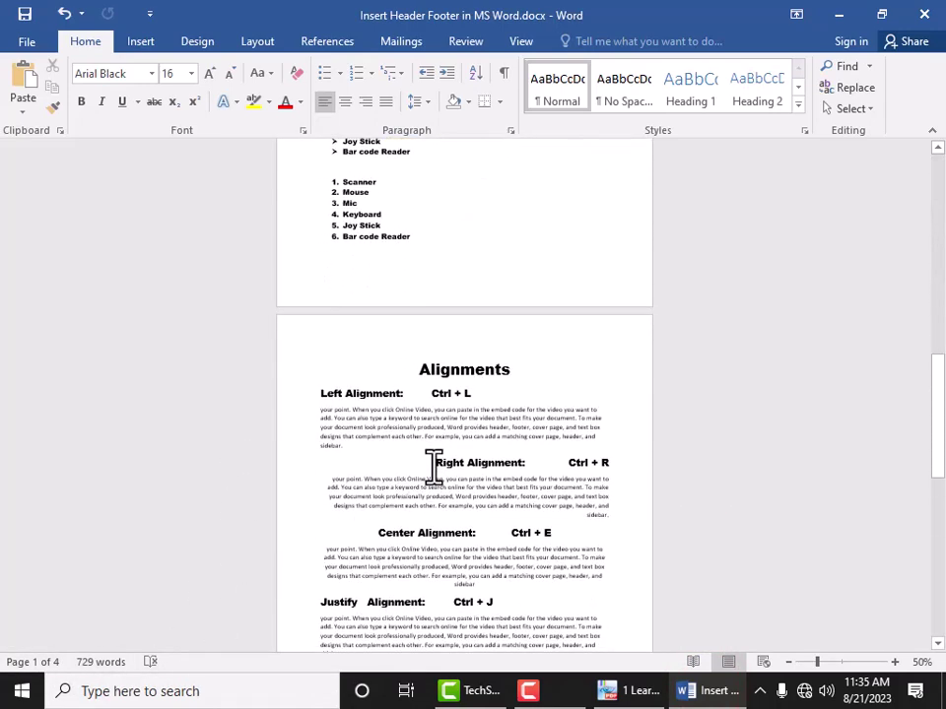
pyautogui.scroll(-5, 433, 468)
pyautogui.scroll(8, 447, 453)
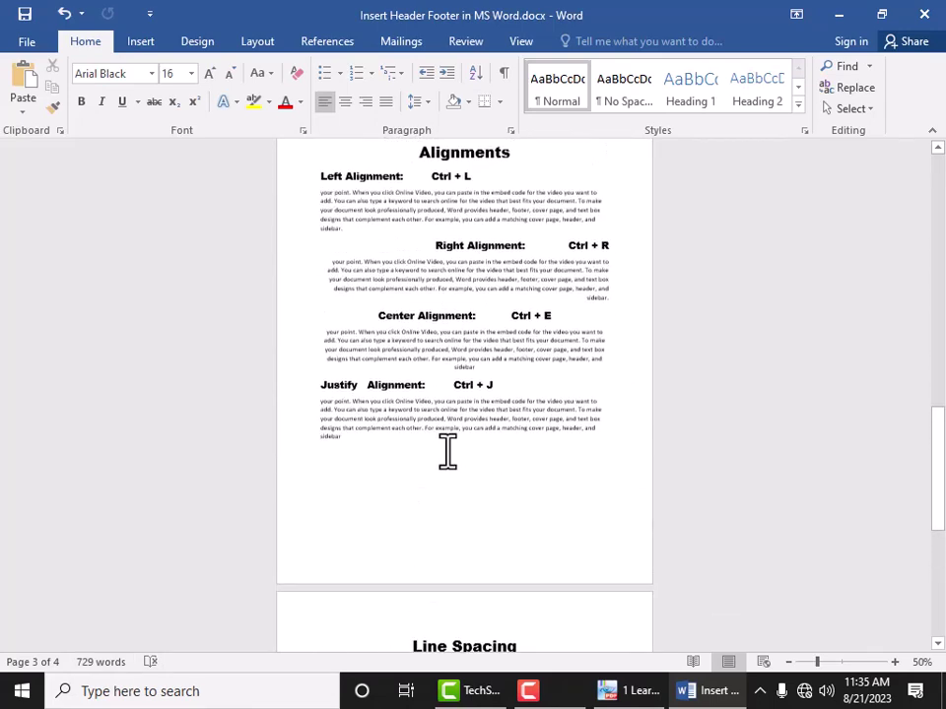
pyautogui.scroll(15, 473, 478)
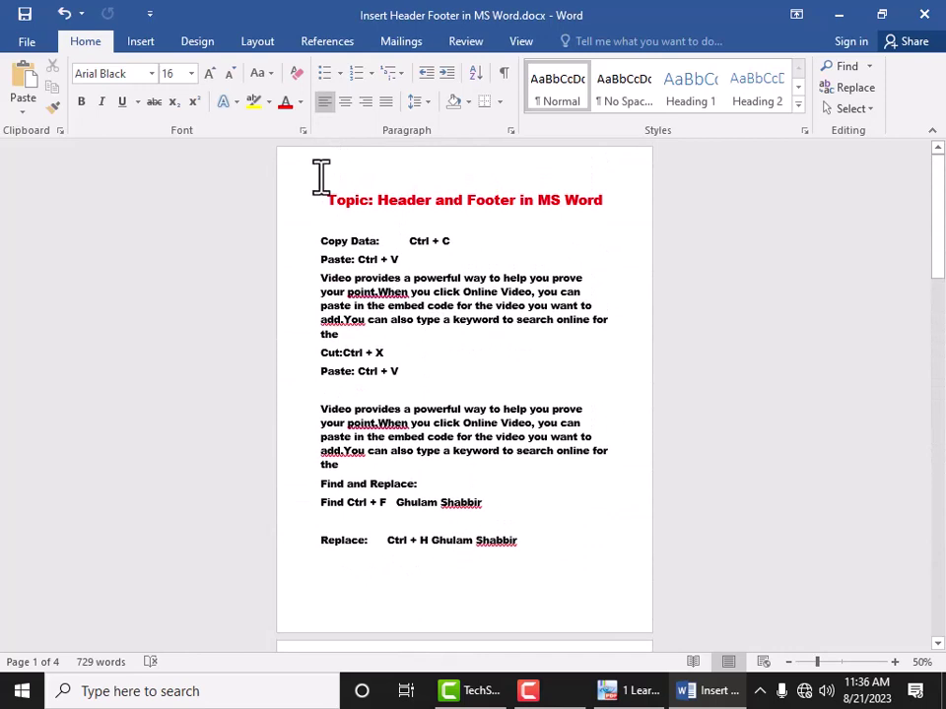
pyautogui.click(325, 177)
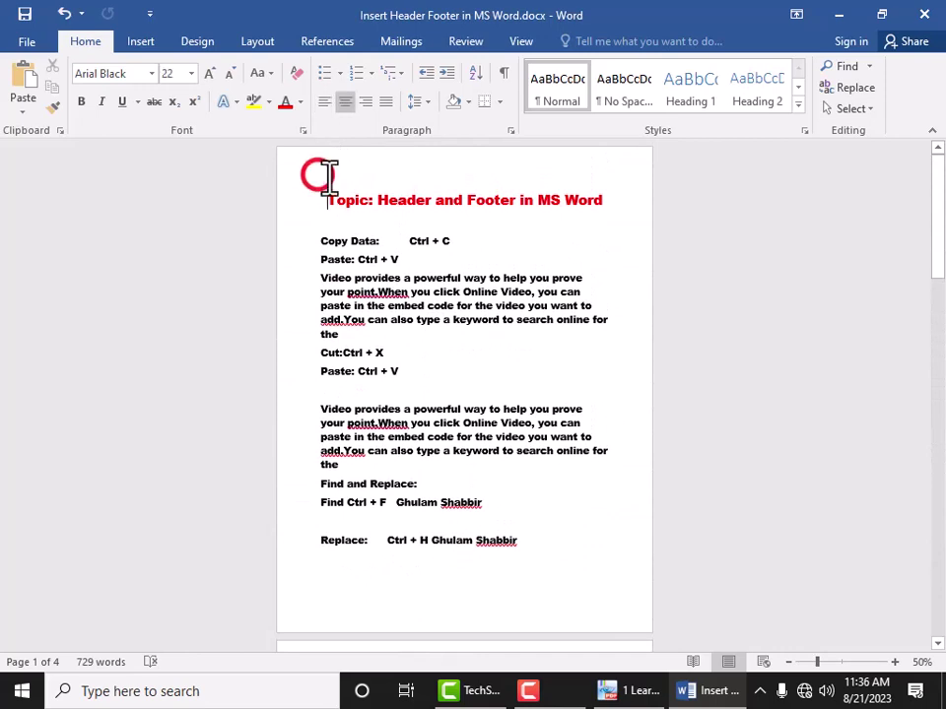
# Step: Open the page header for editing through Insert > Header > Edit Header
pyautogui.click(144, 43)
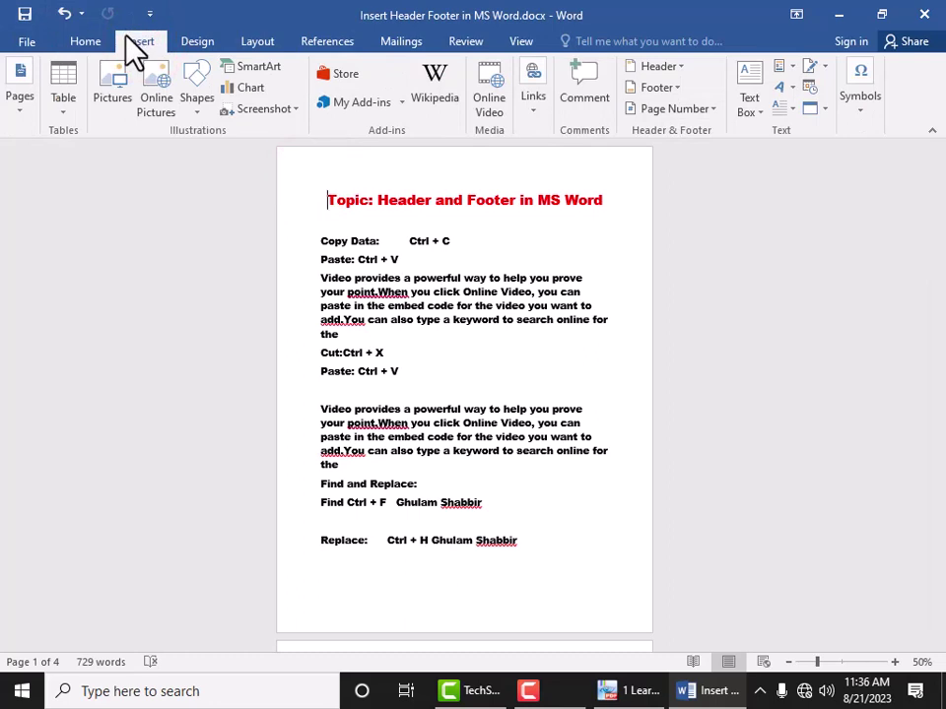
pyautogui.click(700, 124)
pyautogui.click(654, 67)
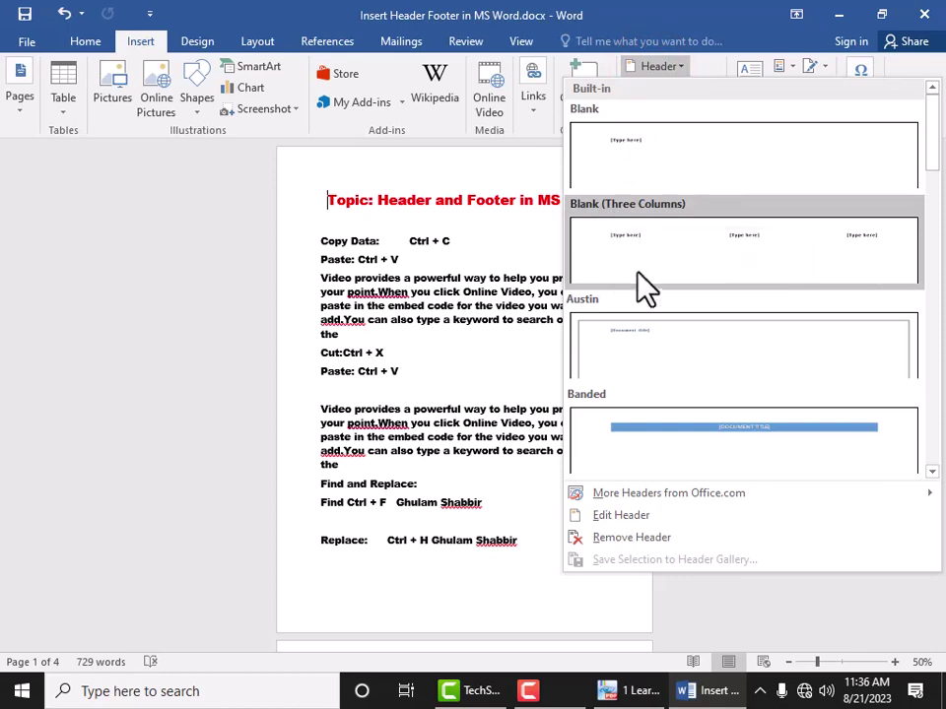
pyautogui.click(616, 522)
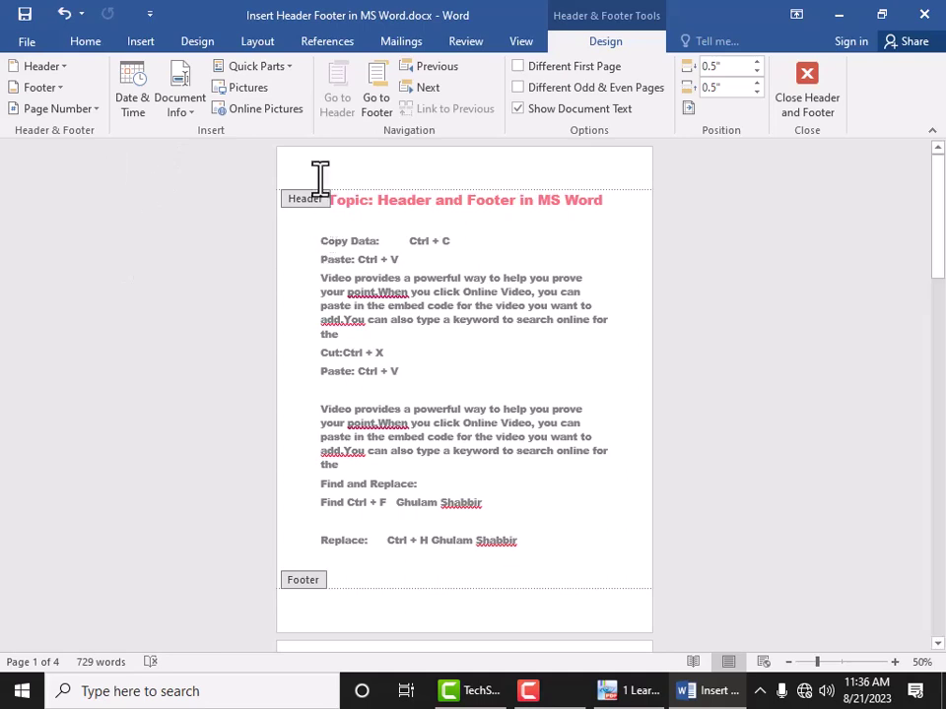
pyautogui.click(79, 42)
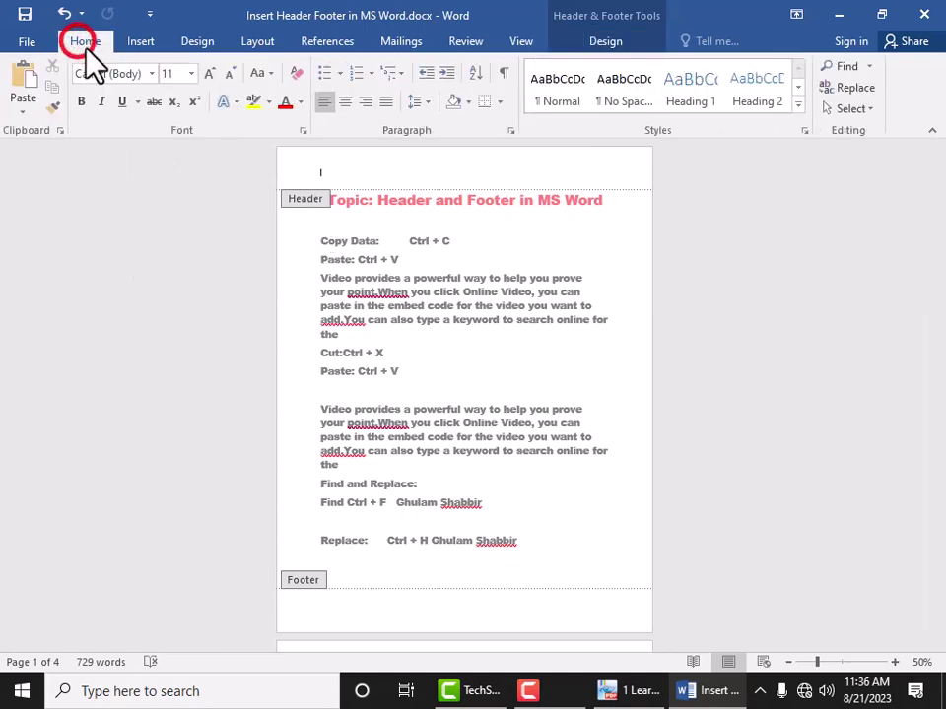
# Step: Type 'Computer Manual for CBT #03' into the empty header, zooming to 132% and fixing typos
pyautogui.click(398, 175)
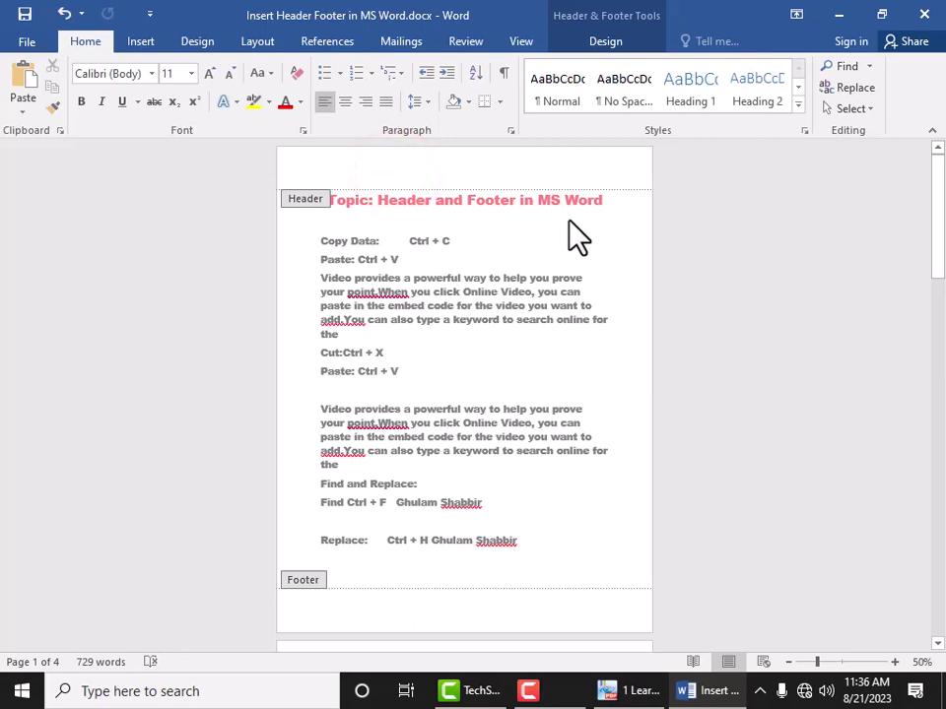
pyautogui.write('c')
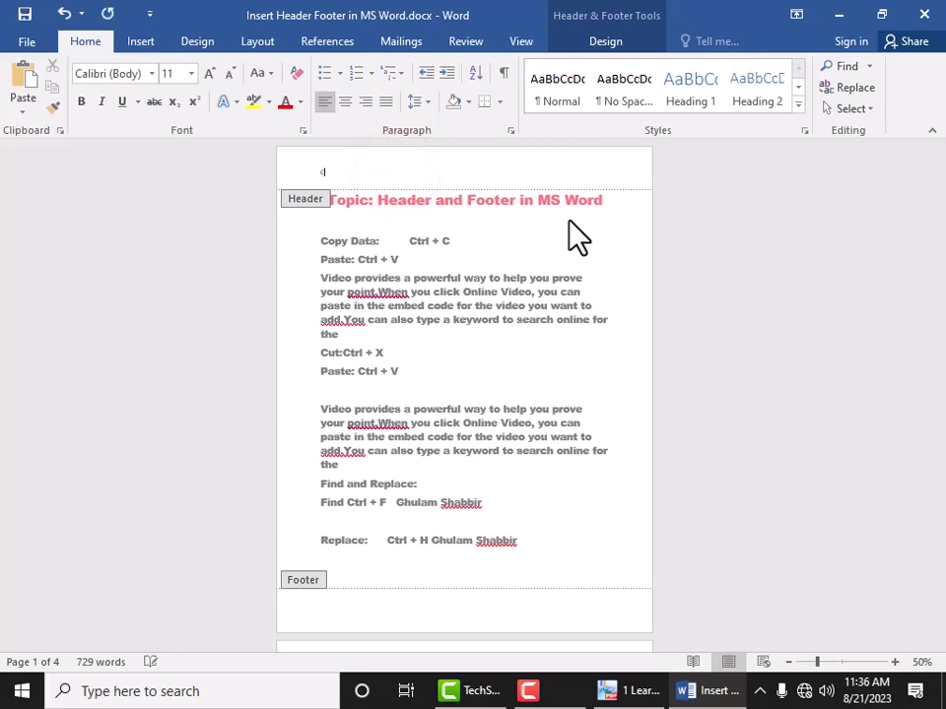
pyautogui.write('o')
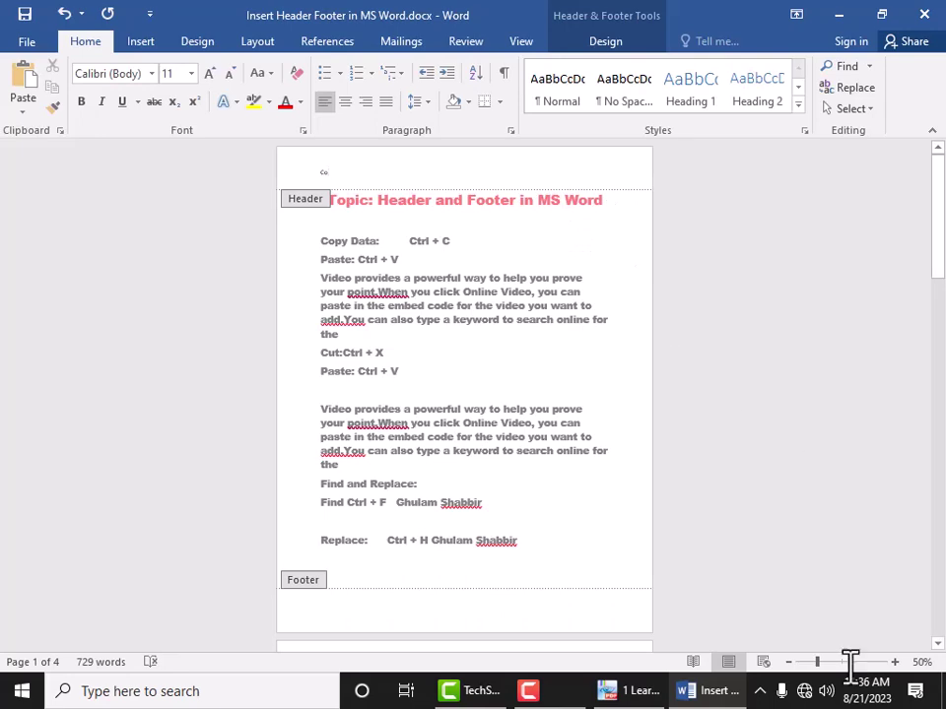
pyautogui.click(845, 663)
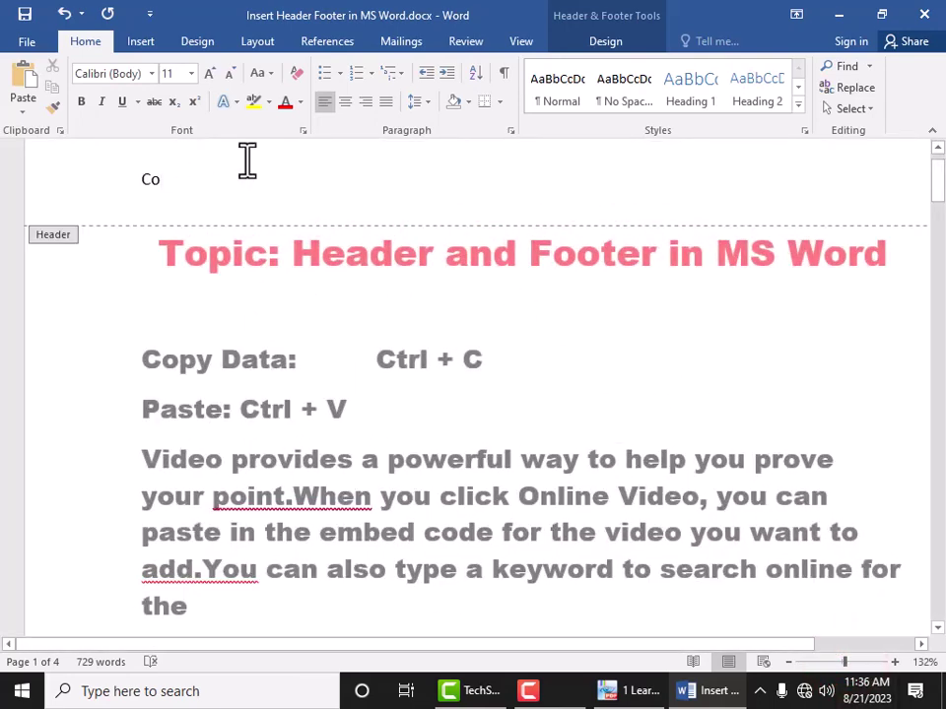
pyautogui.write('puter')
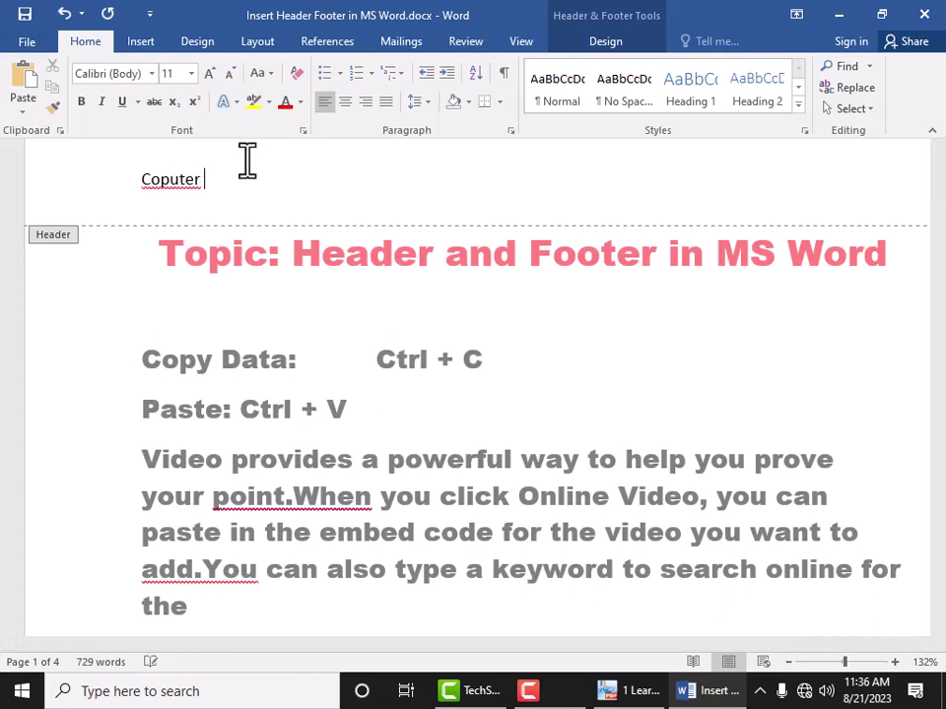
pyautogui.press('BackSpace')
pyautogui.press('BackSpace')
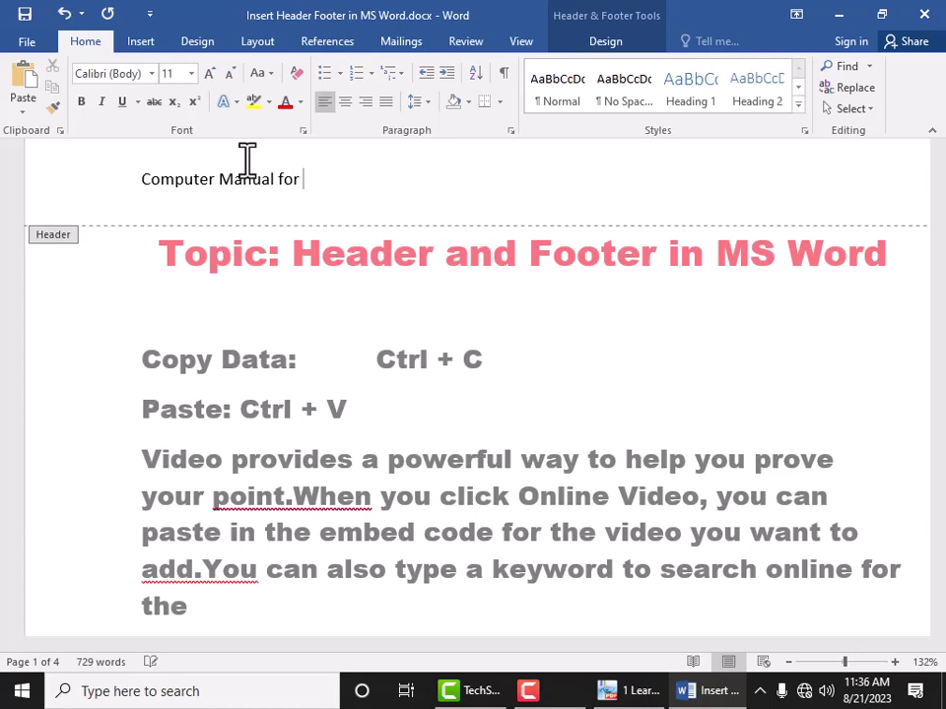
pyautogui.write('VGB')
pyautogui.click(252, 208)
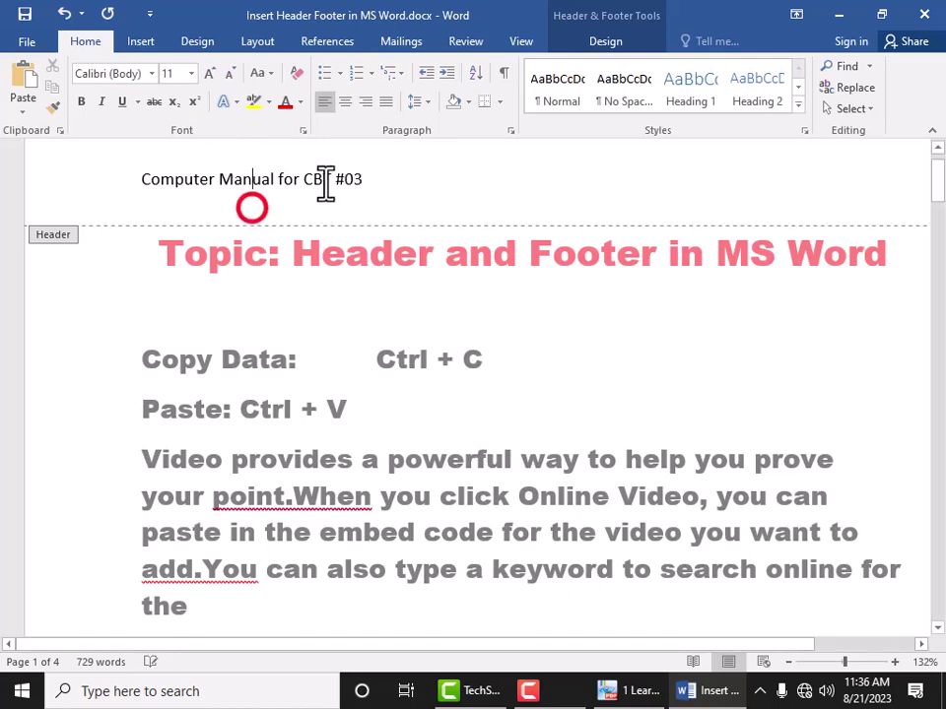
# Step: Center the header line, bold it and grow its font to size 22
pyautogui.moveTo(399, 178); pyautogui.dragTo(137, 177)
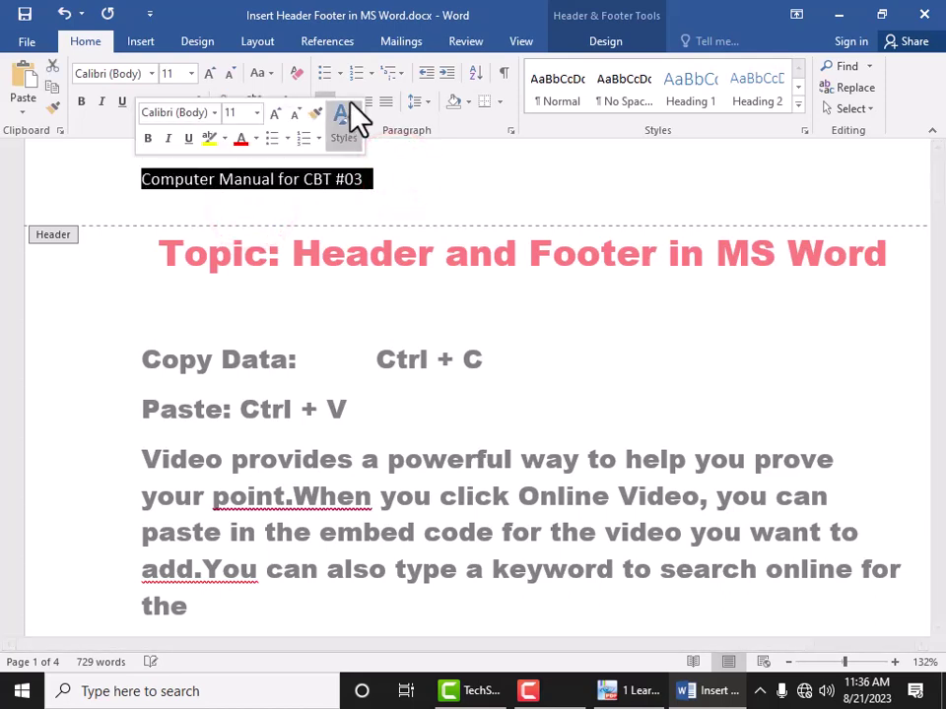
pyautogui.click(343, 101)
pyautogui.click(366, 101)
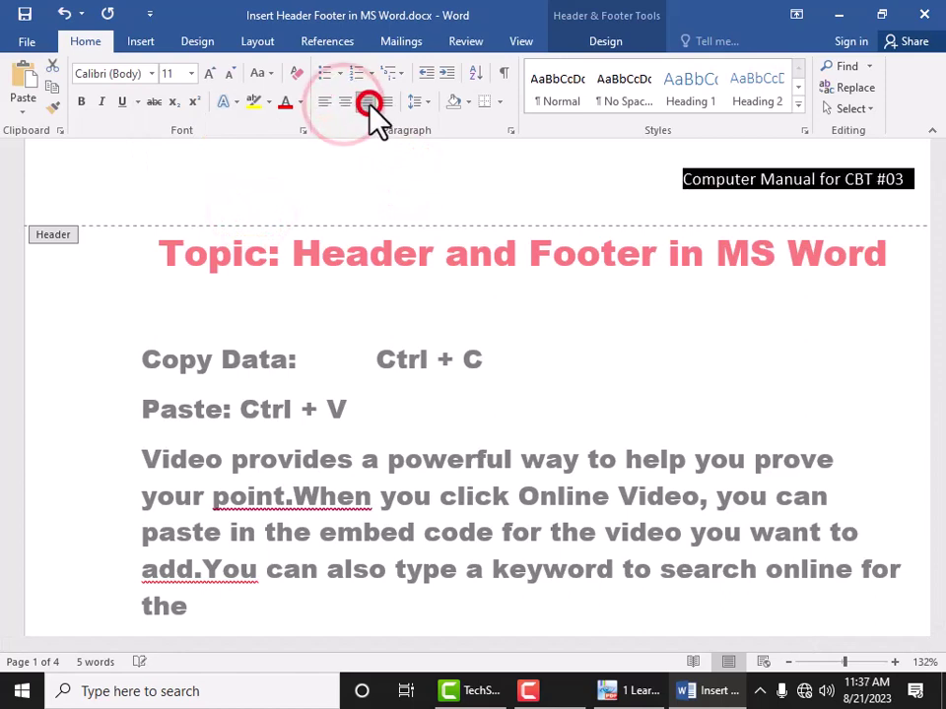
pyautogui.click(344, 101)
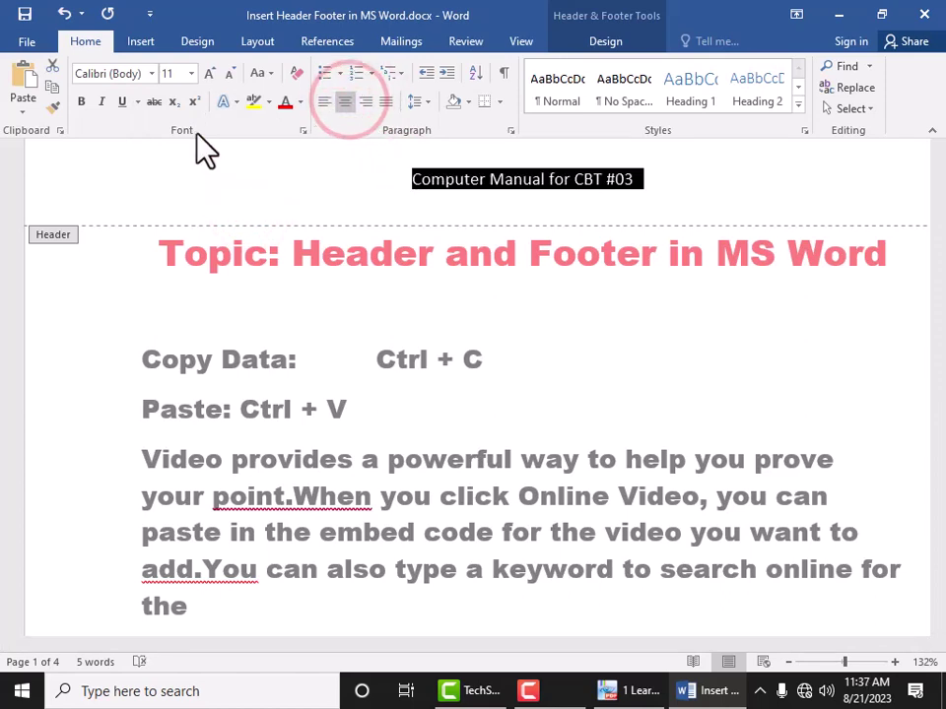
pyautogui.click(210, 72)
pyautogui.click(210, 73)
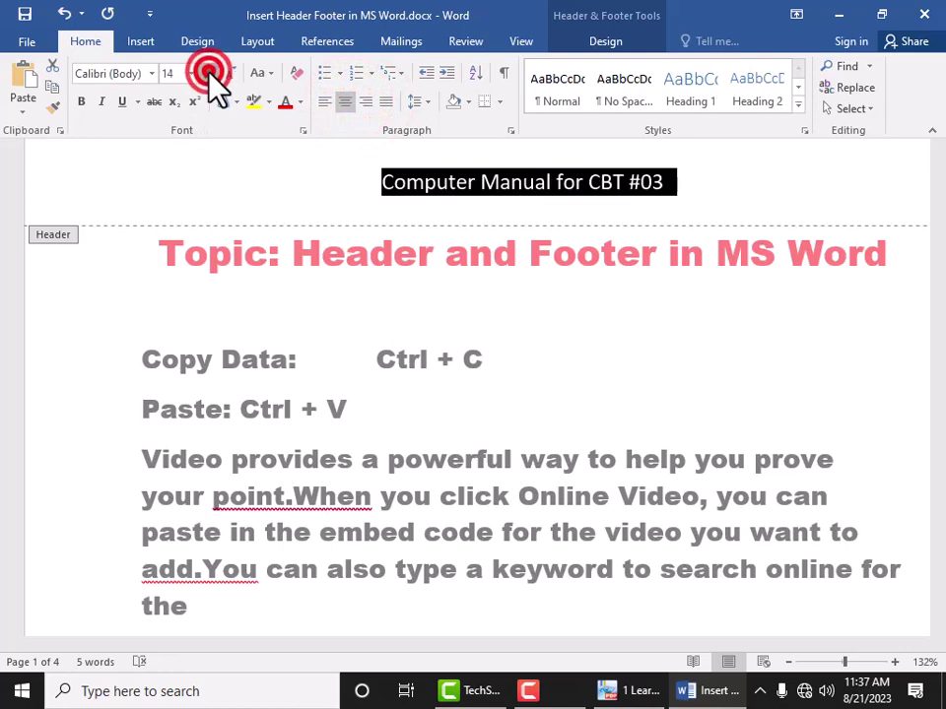
pyautogui.click(209, 73)
pyautogui.click(209, 73)
pyautogui.click(210, 73)
pyautogui.click(210, 73)
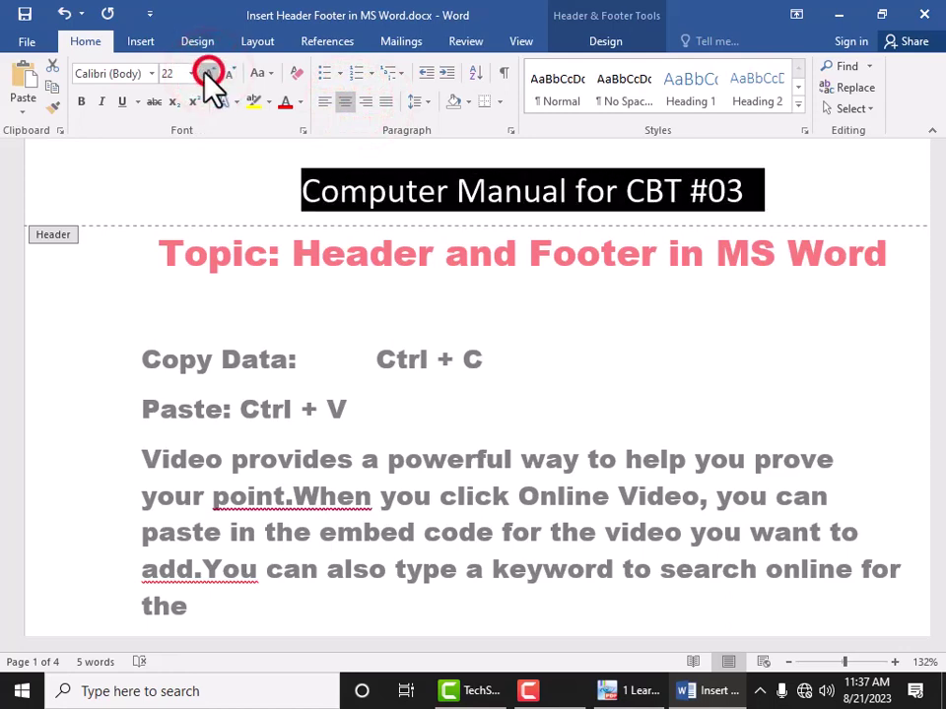
pyautogui.click(79, 102)
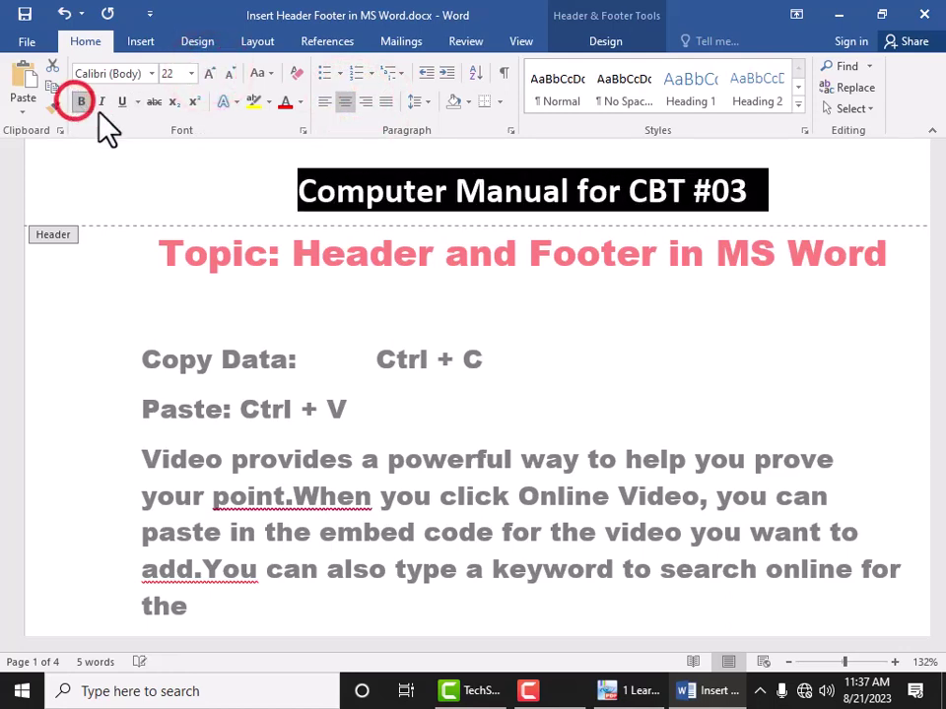
# Step: Color the header text 'Computer Manual for CBT #03' purple
pyautogui.click(295, 185)
pyautogui.moveTo(296, 185); pyautogui.dragTo(755, 212)
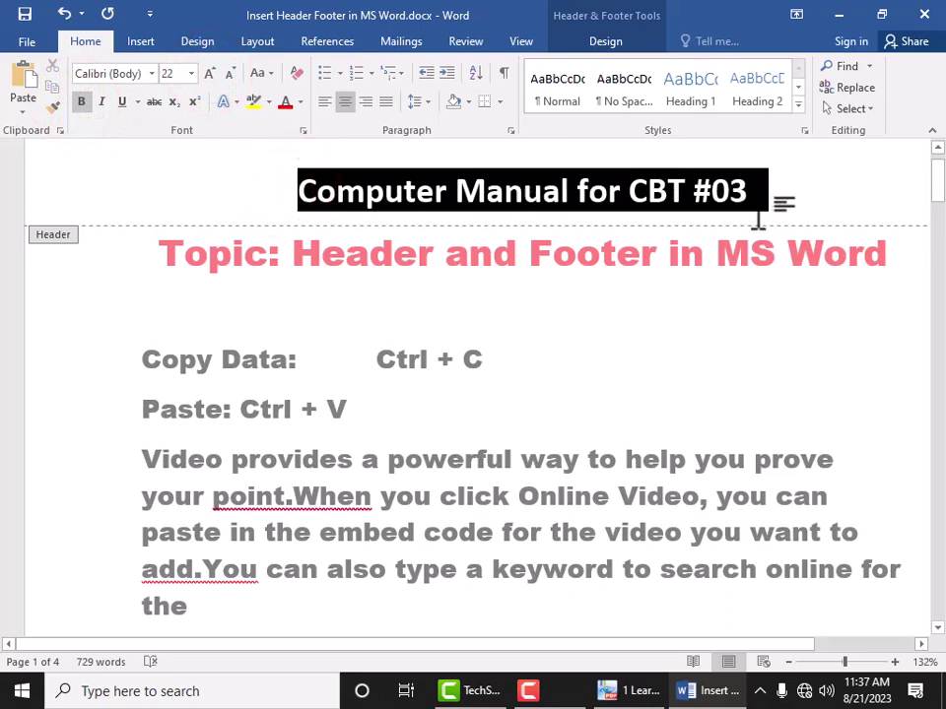
pyautogui.click(301, 102)
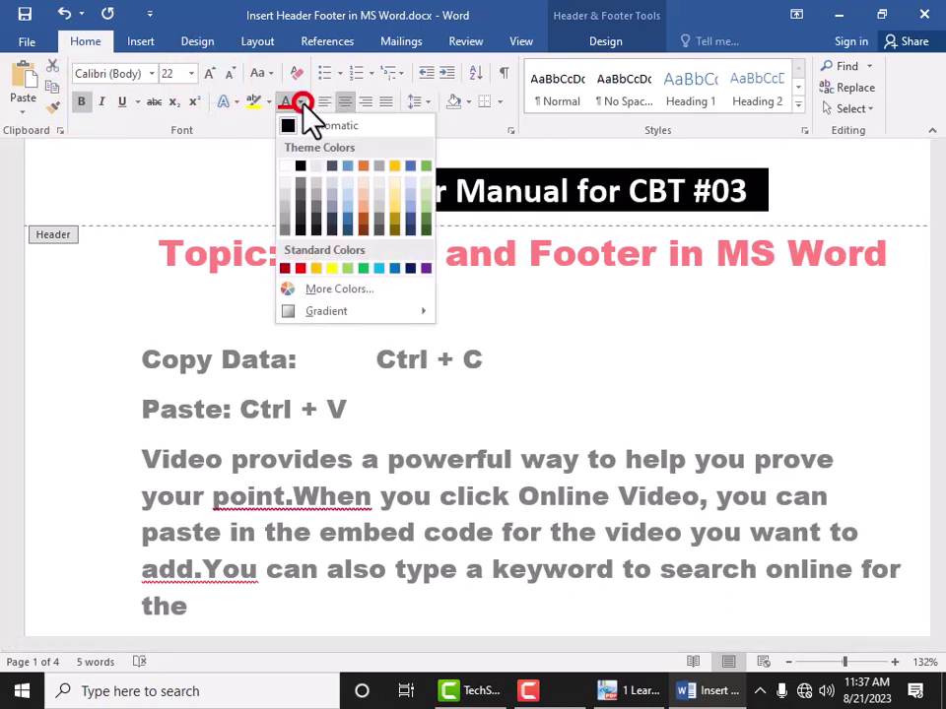
pyautogui.click(426, 268)
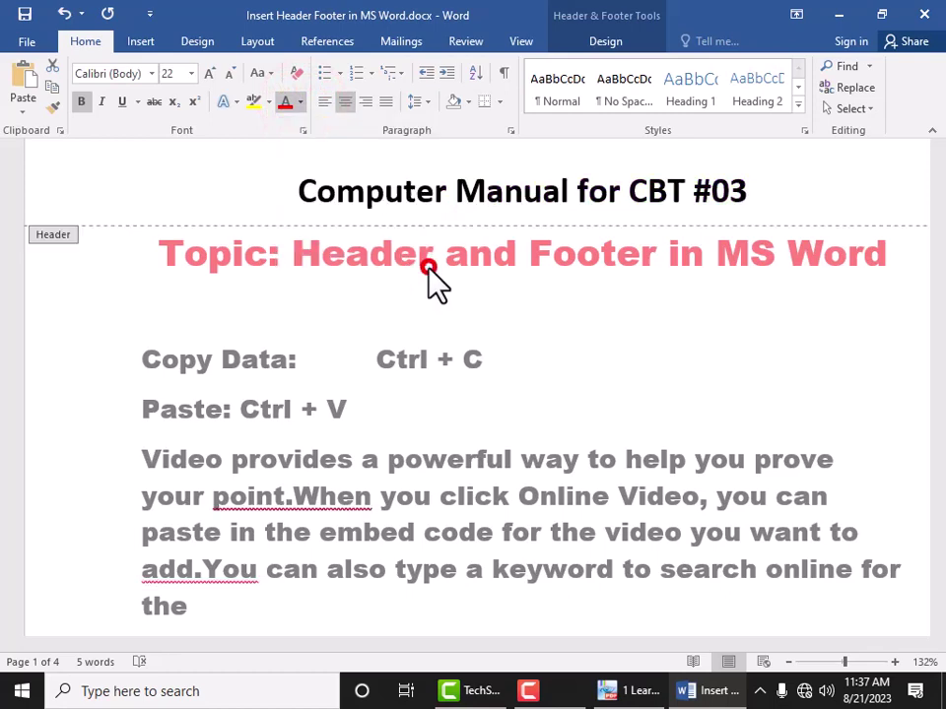
pyautogui.click(429, 190)
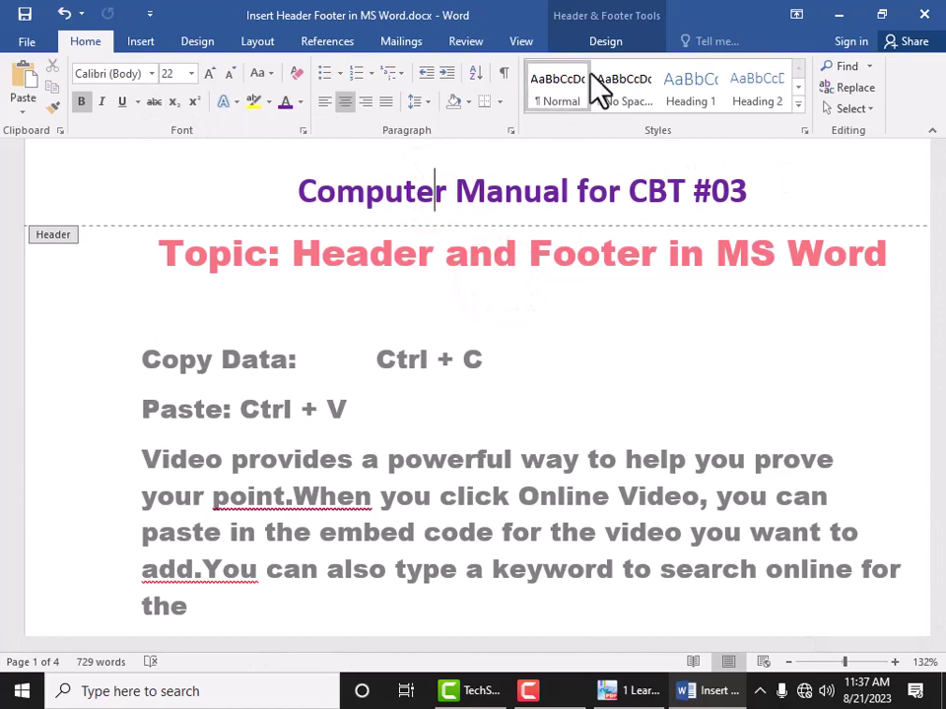
pyautogui.click(605, 42)
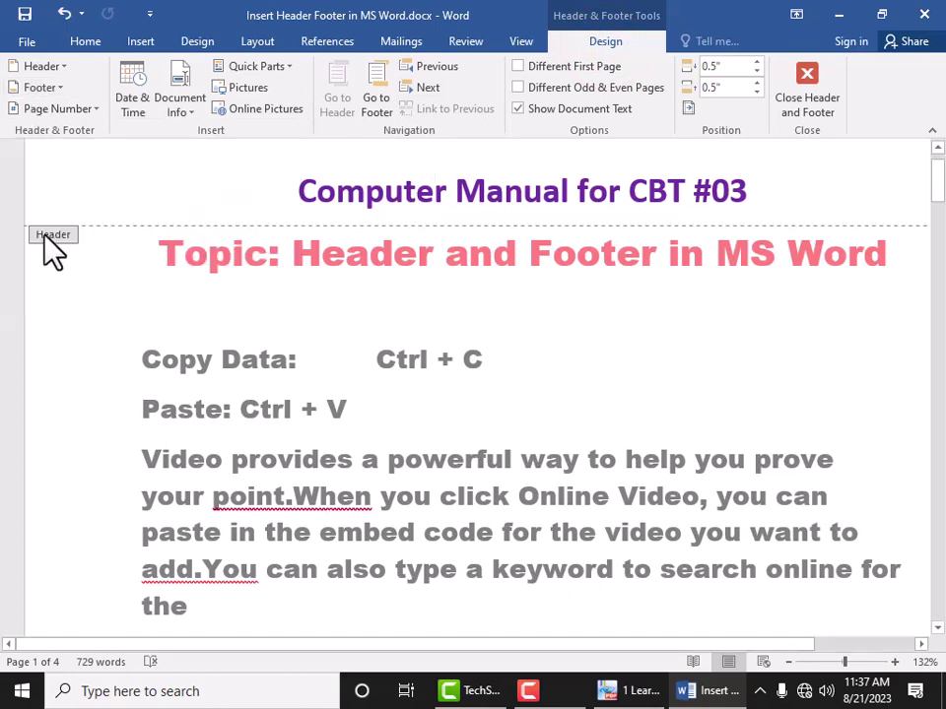
# Step: Enter 'Vocational Training Institute Basira Muzaffargarh' into page 1's footer via Footer > Edit Footer
pyautogui.scroll(-12, 113, 478)
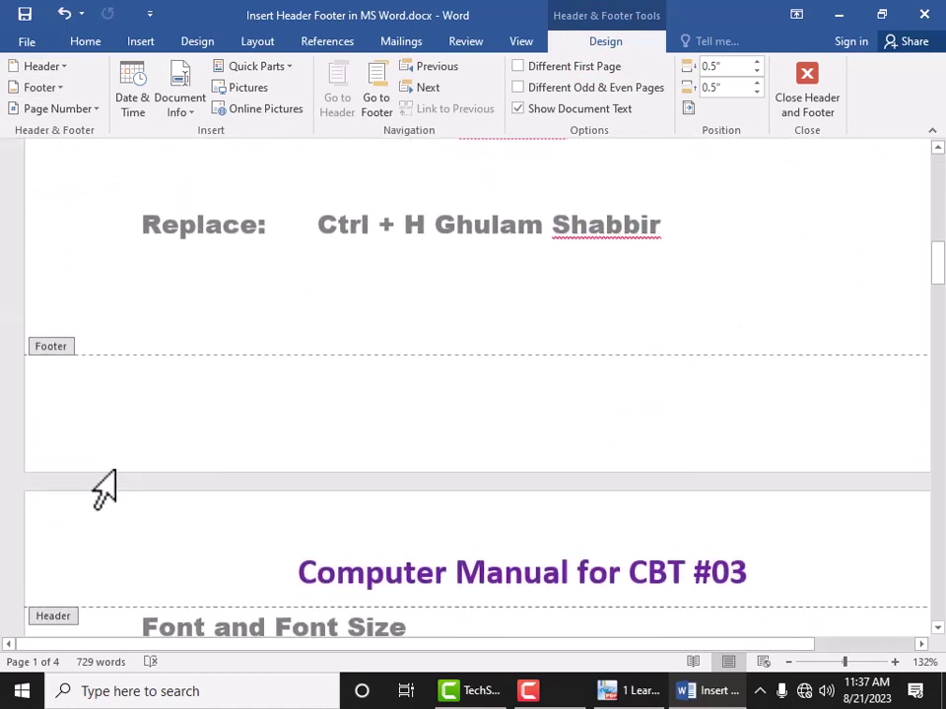
pyautogui.scroll(15, 35, 316)
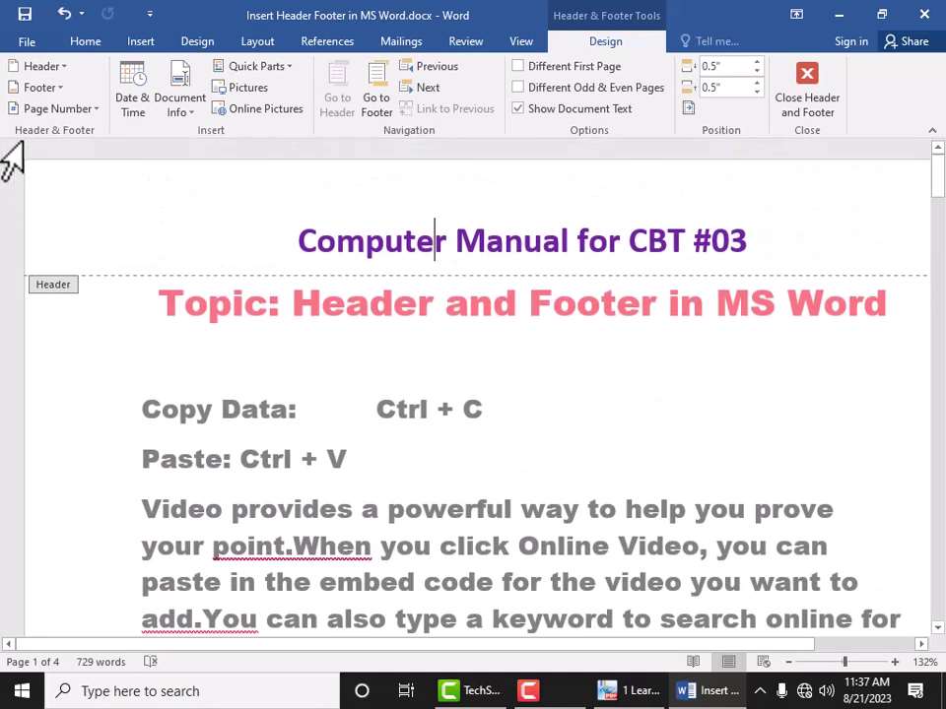
pyautogui.click(29, 89)
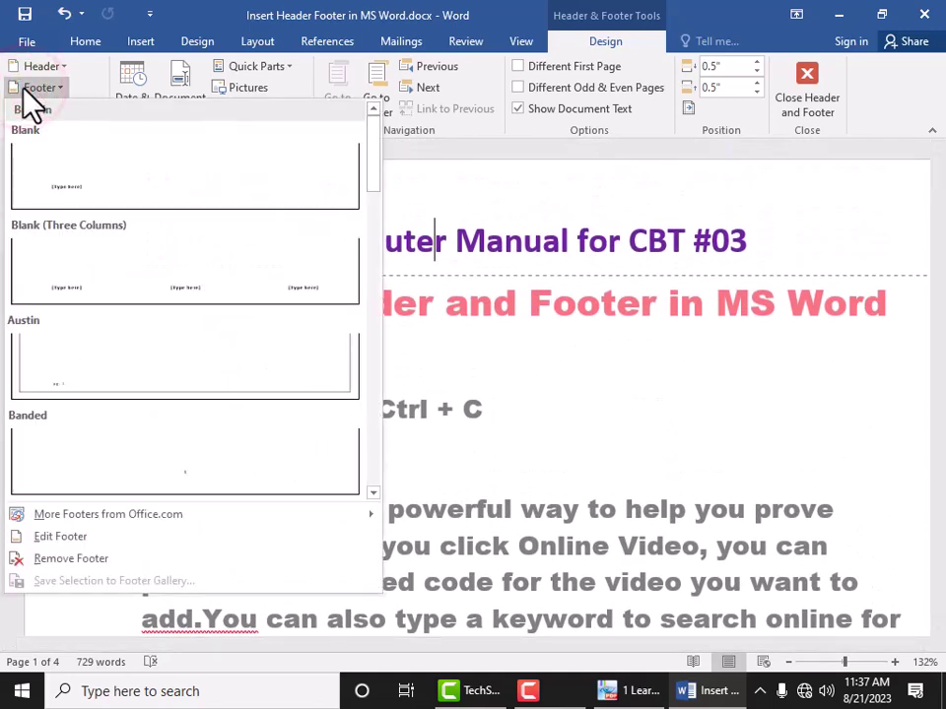
pyautogui.click(30, 538)
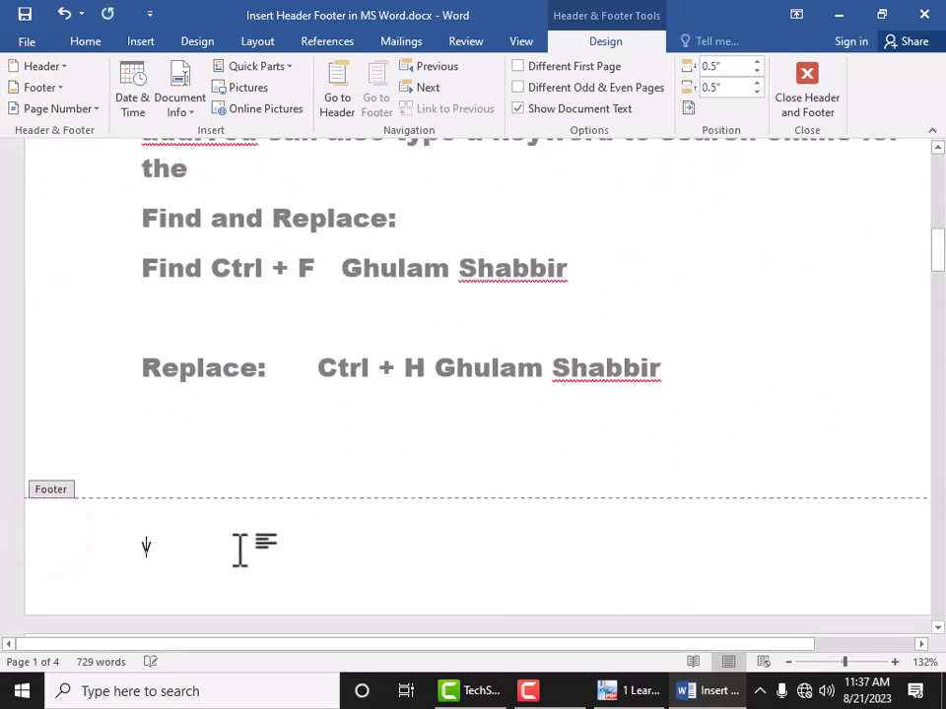
pyautogui.write('Vo')
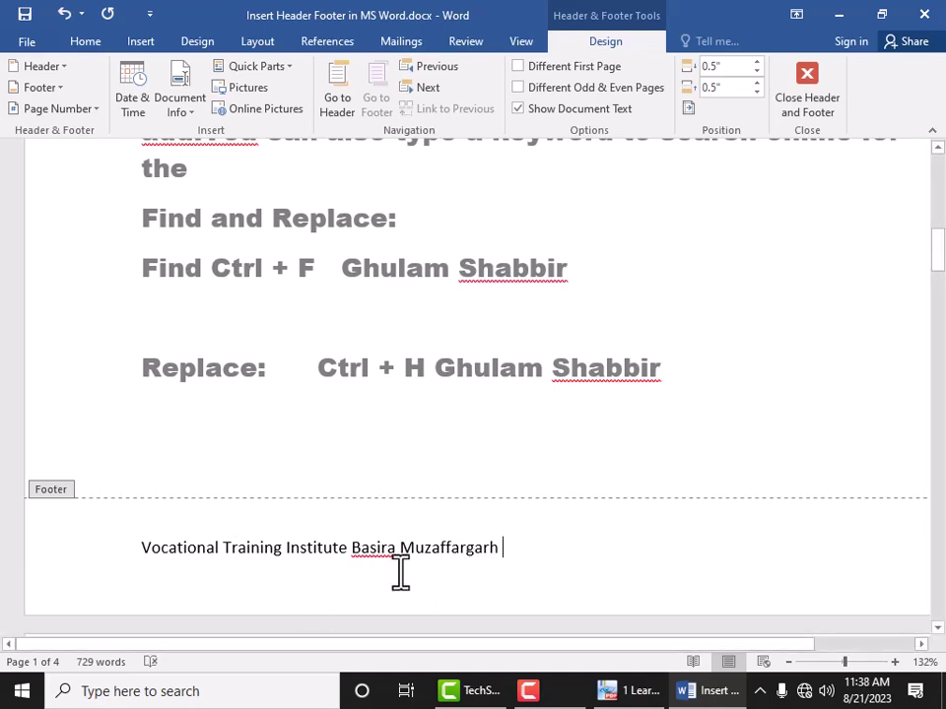
pyautogui.moveTo(504, 549); pyautogui.dragTo(79, 561)
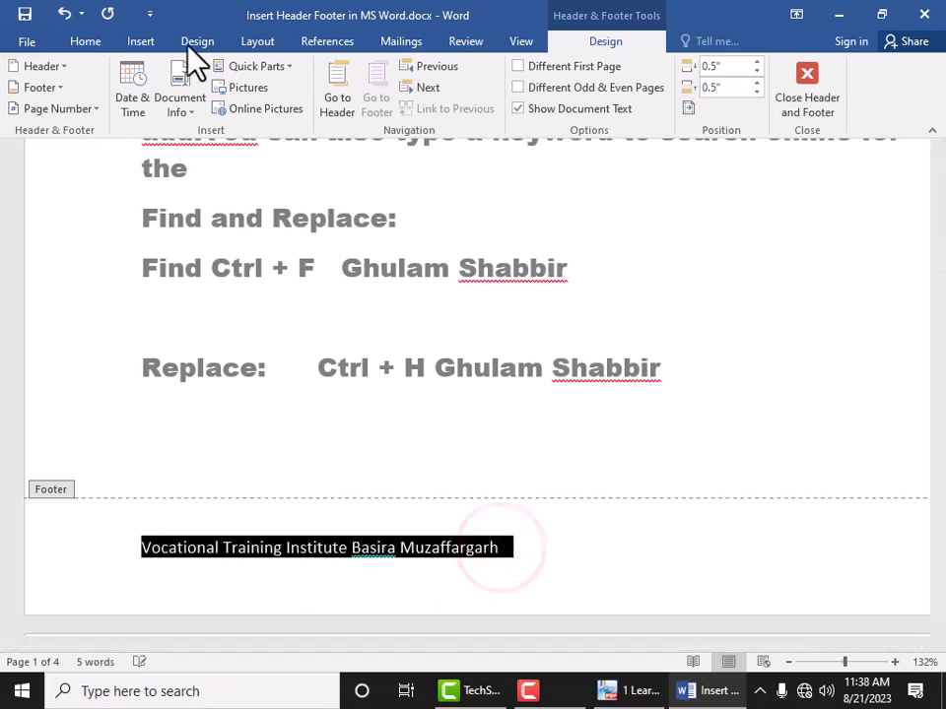
# Step: Format the institute footer at 16 pt, centred, in Dark Blue, then leave footer editing
pyautogui.click(78, 40)
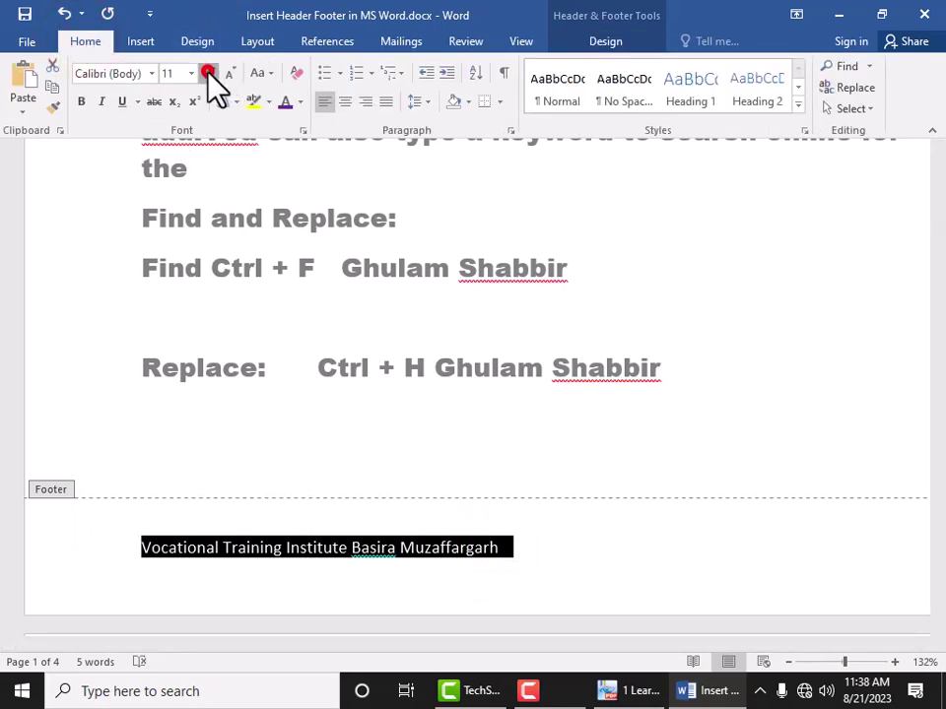
pyautogui.click(209, 74)
pyautogui.click(209, 74)
pyautogui.click(209, 74)
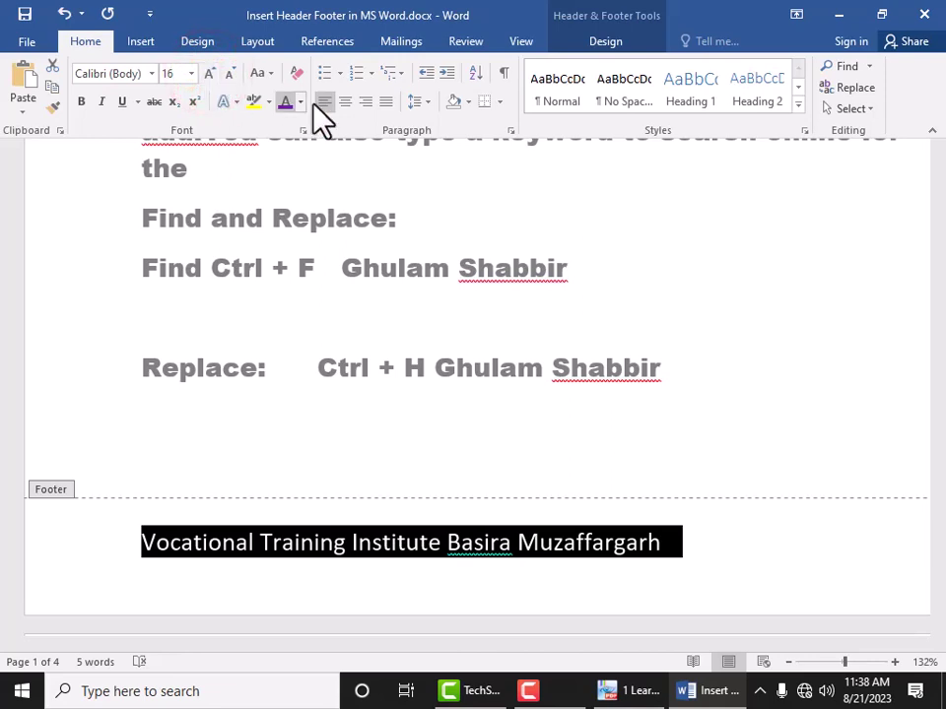
pyautogui.click(343, 102)
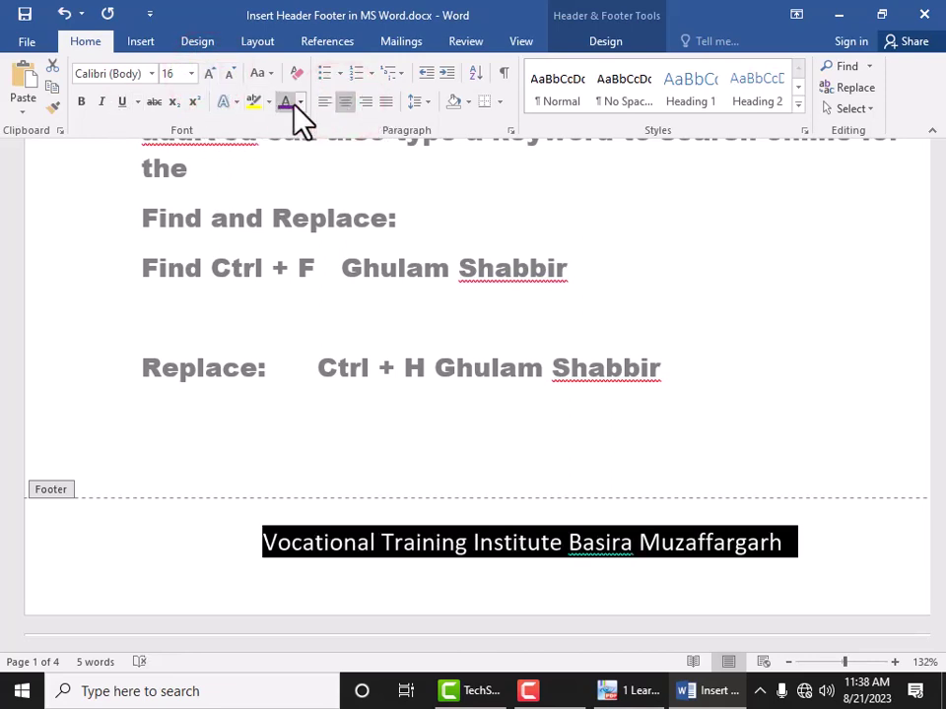
pyautogui.click(298, 103)
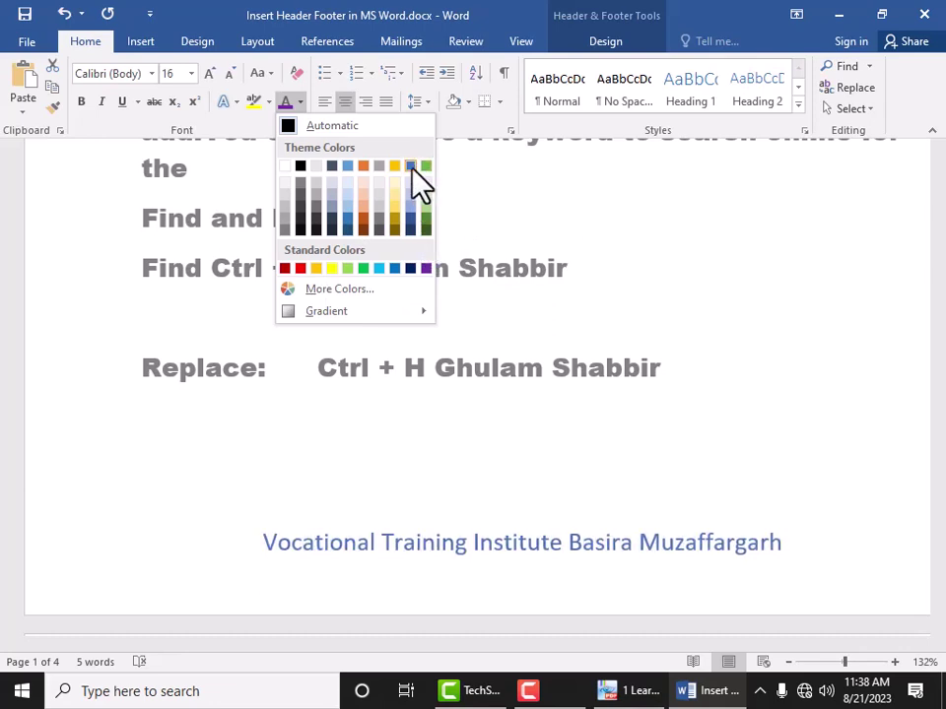
pyautogui.click(410, 267)
pyautogui.click(764, 576)
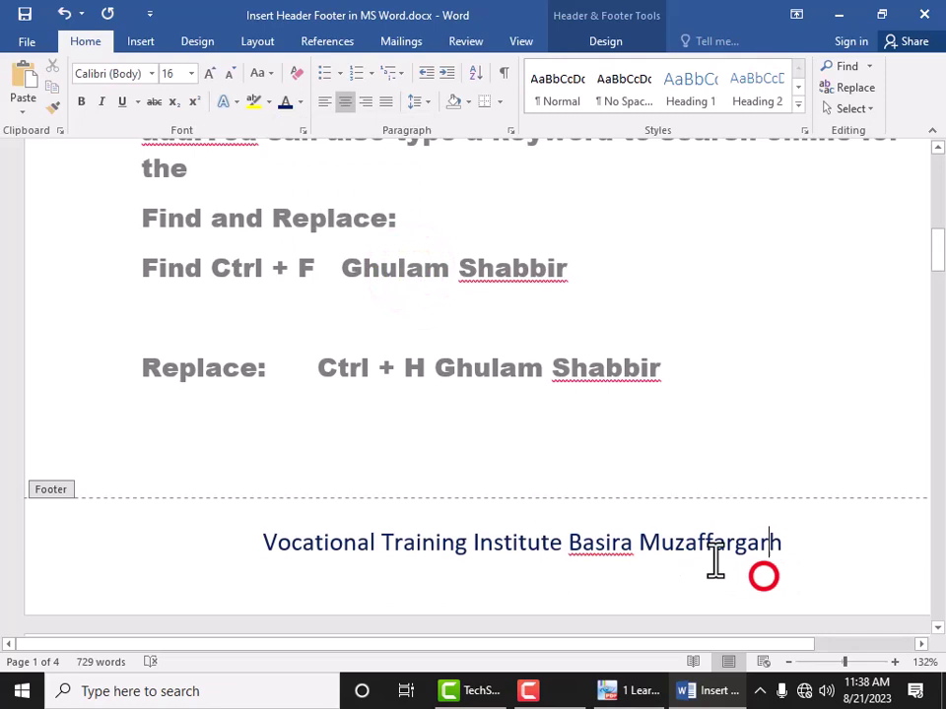
pyautogui.click(785, 544)
pyautogui.doubleClick(184, 426)
# Step: Zoom out with the status-bar minus button until page 1's full width shows
pyautogui.scroll(10, 502, 366)
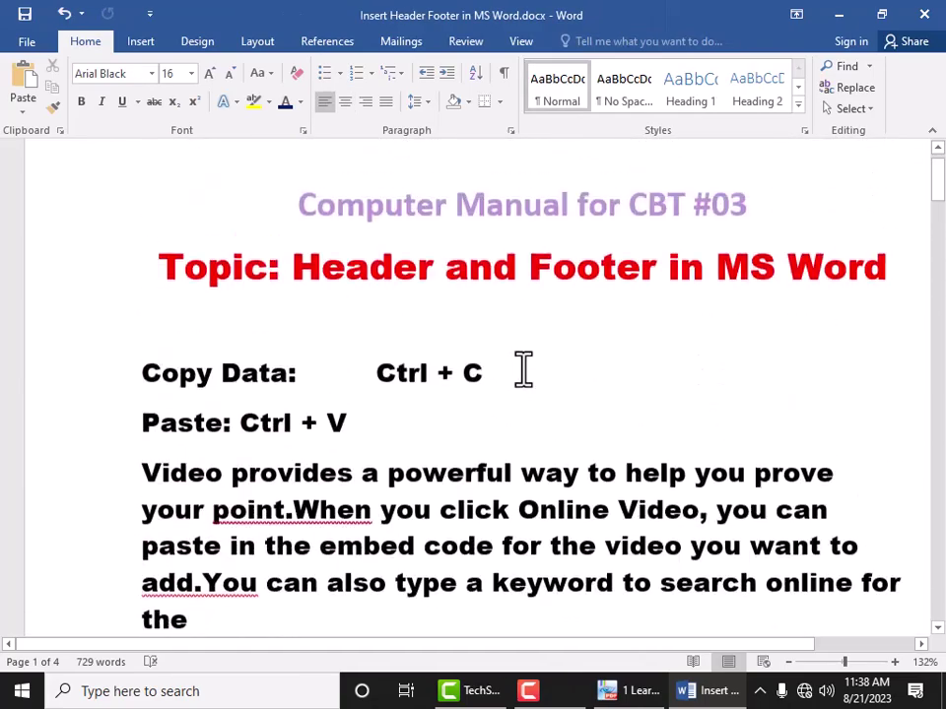
pyautogui.click(788, 662)
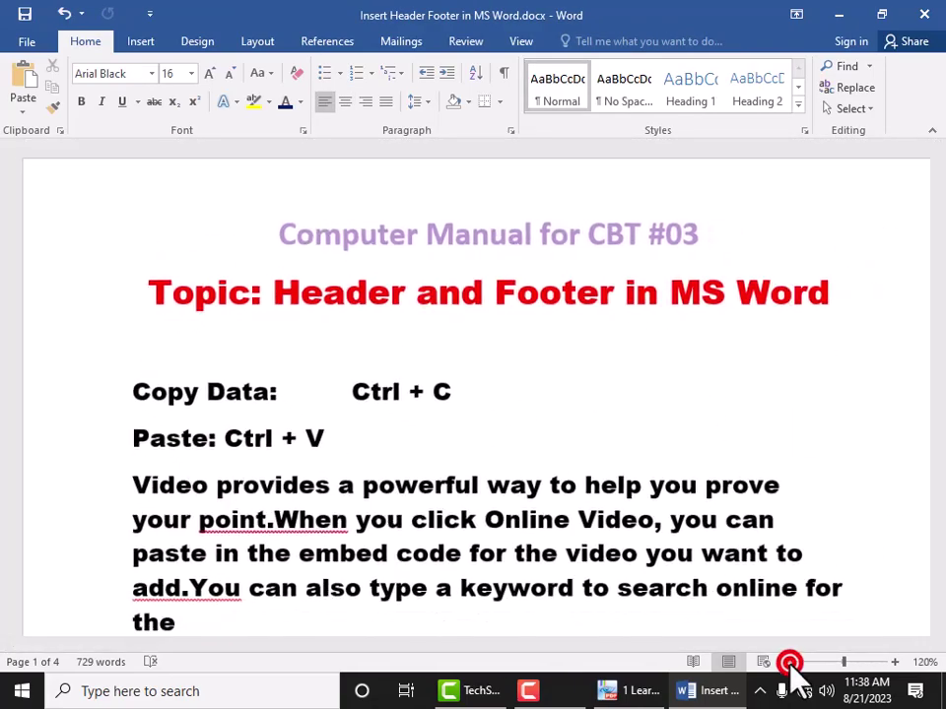
pyautogui.click(788, 662)
pyautogui.click(788, 662)
pyautogui.click(788, 662)
pyautogui.click(788, 662)
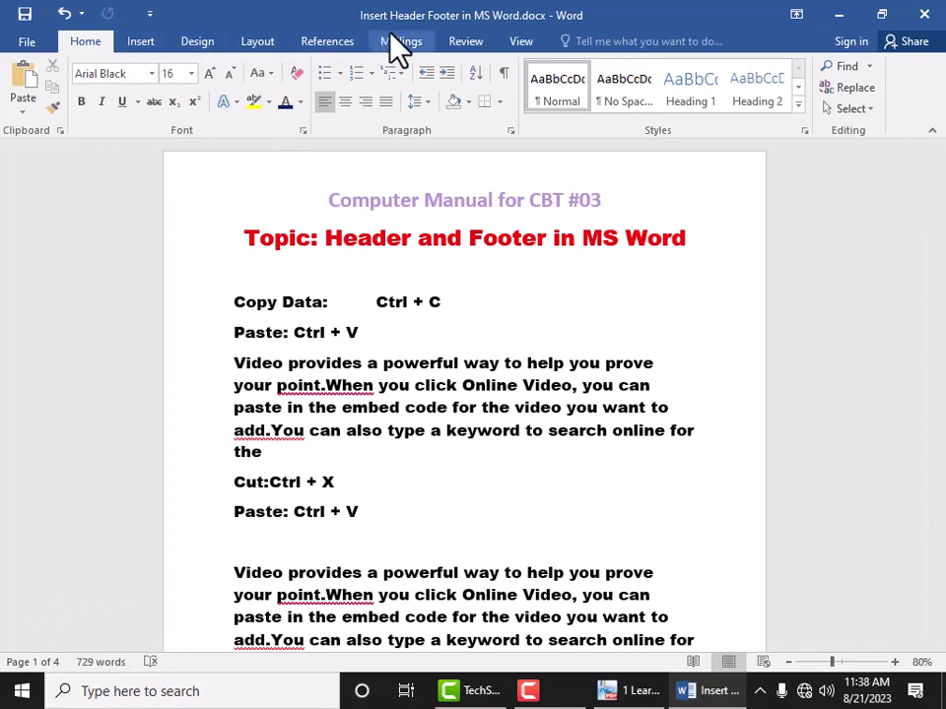
pyautogui.click(520, 42)
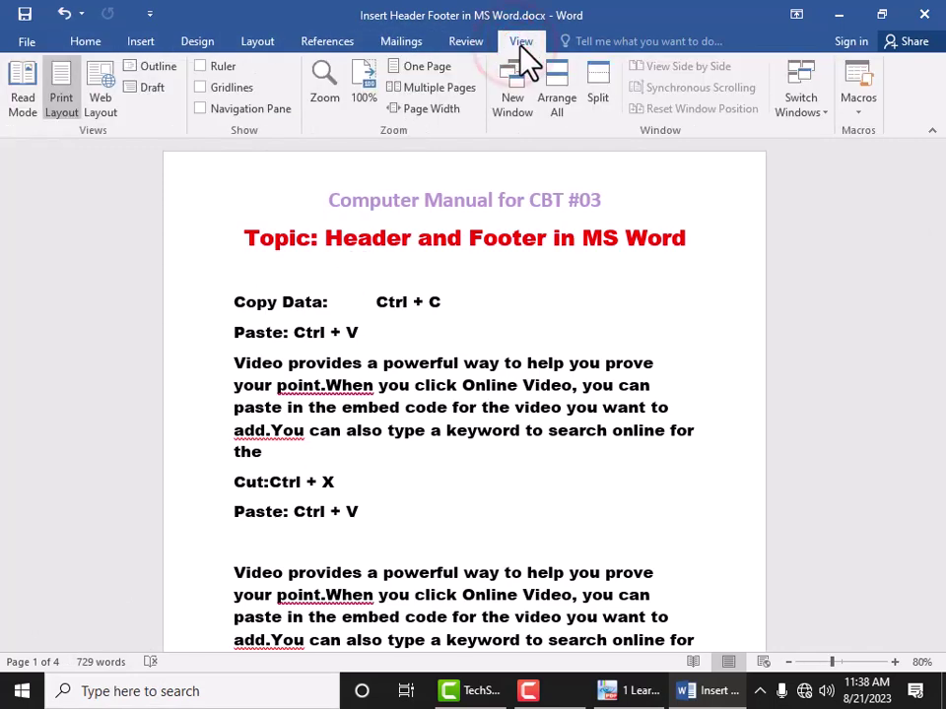
pyautogui.click(424, 96)
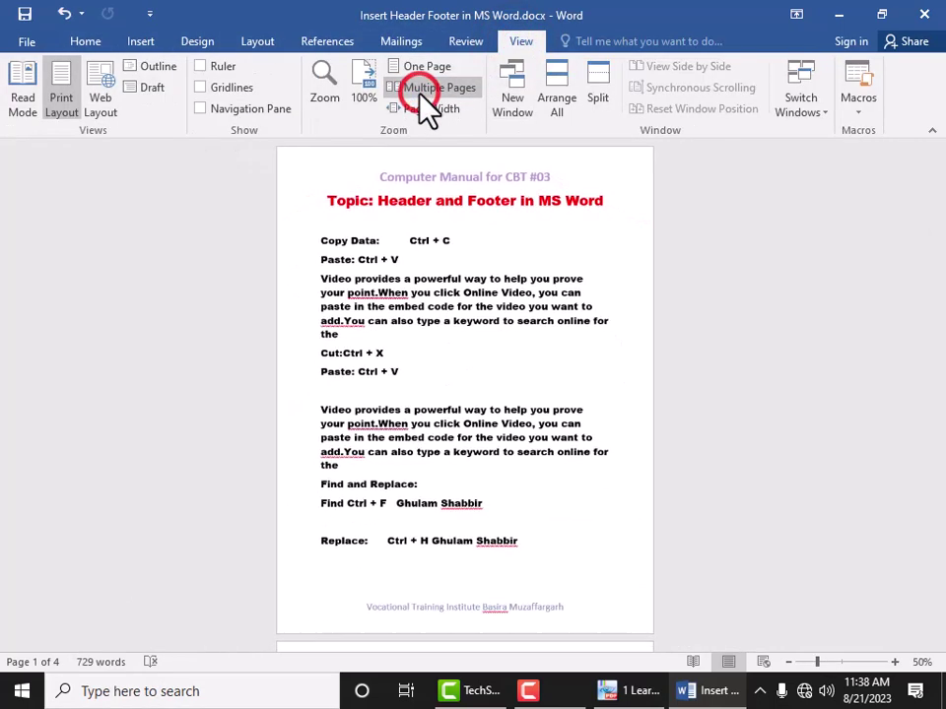
pyautogui.click(788, 662)
pyautogui.click(788, 662)
pyautogui.click(788, 662)
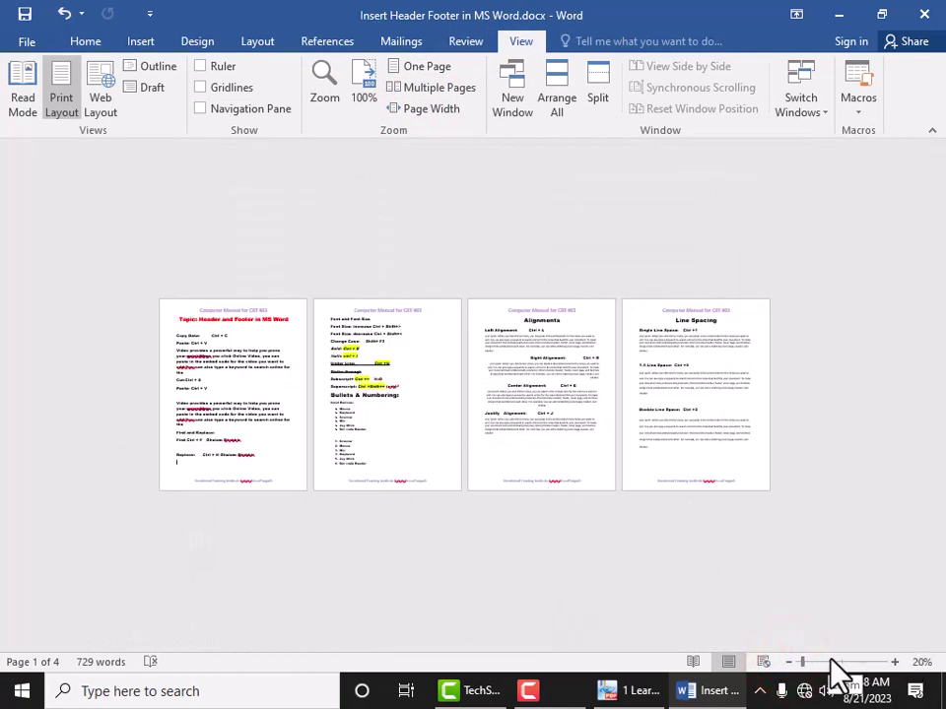
pyautogui.click(831, 660)
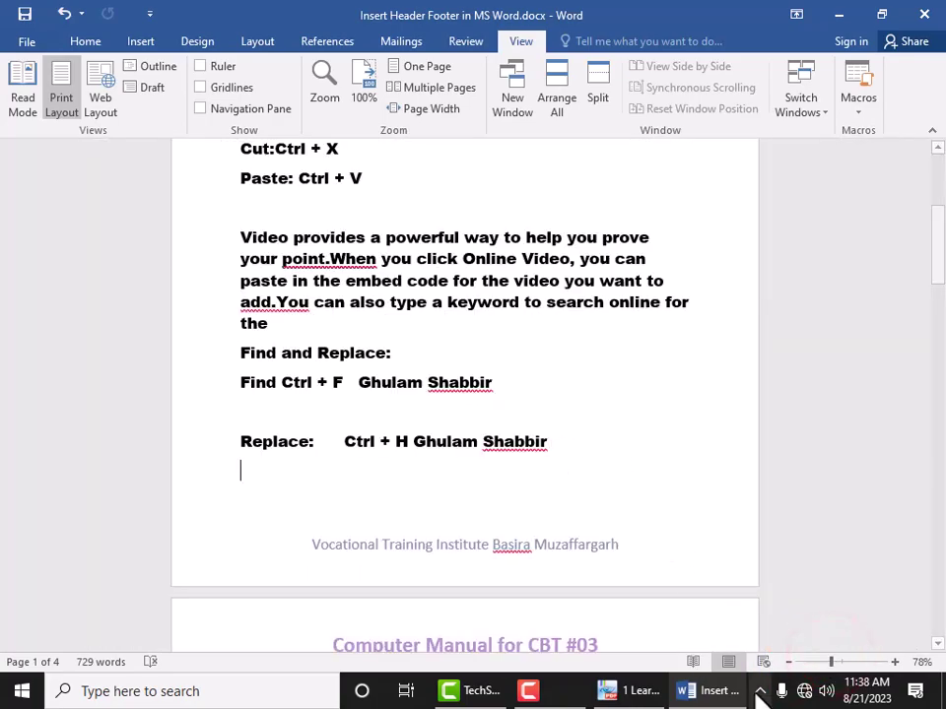
pyautogui.click(788, 662)
pyautogui.click(788, 662)
pyautogui.click(788, 662)
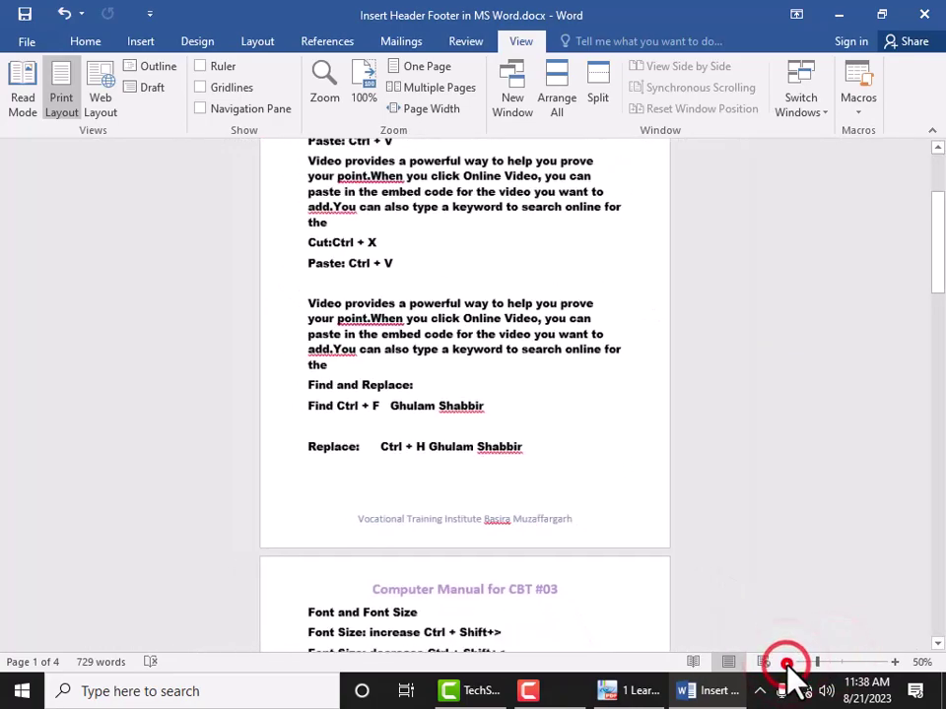
pyautogui.click(788, 662)
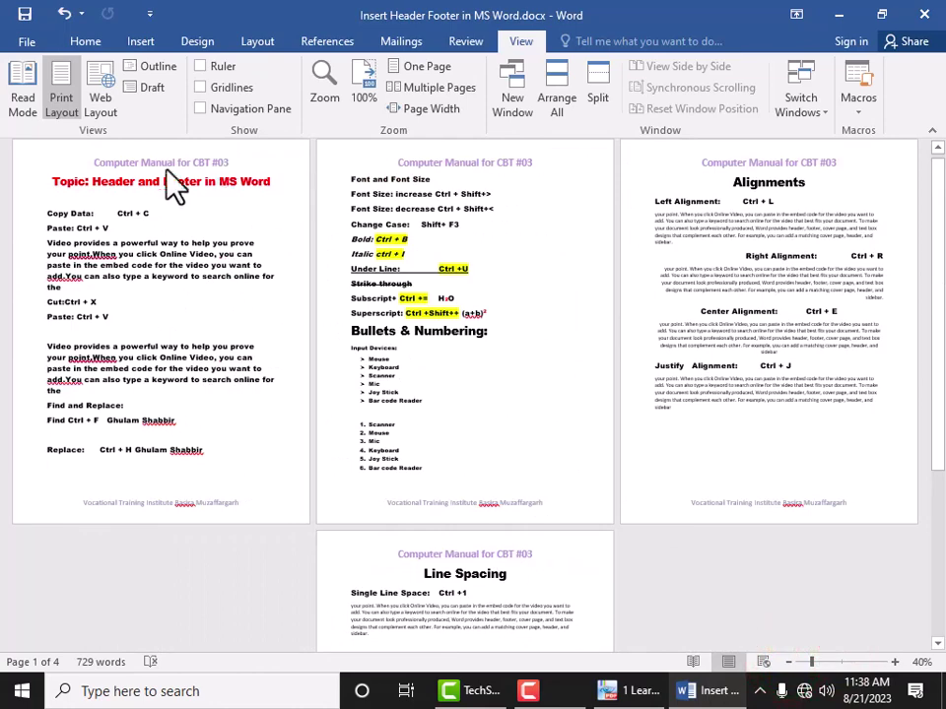
pyautogui.click(156, 163)
pyautogui.scroll(-2, 242, 433)
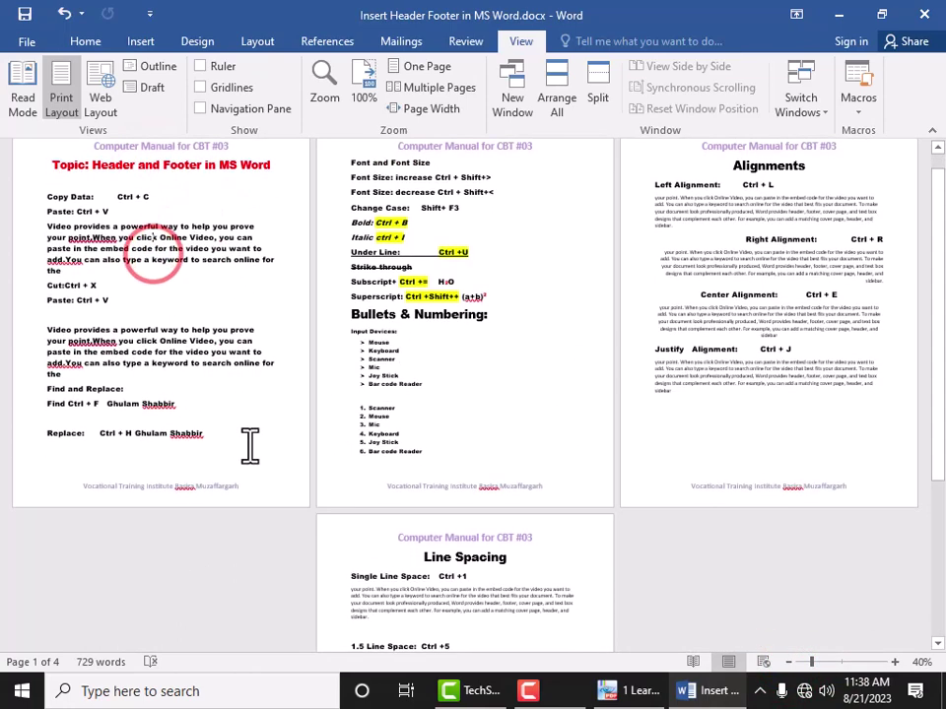
pyautogui.scroll(2, 438, 354)
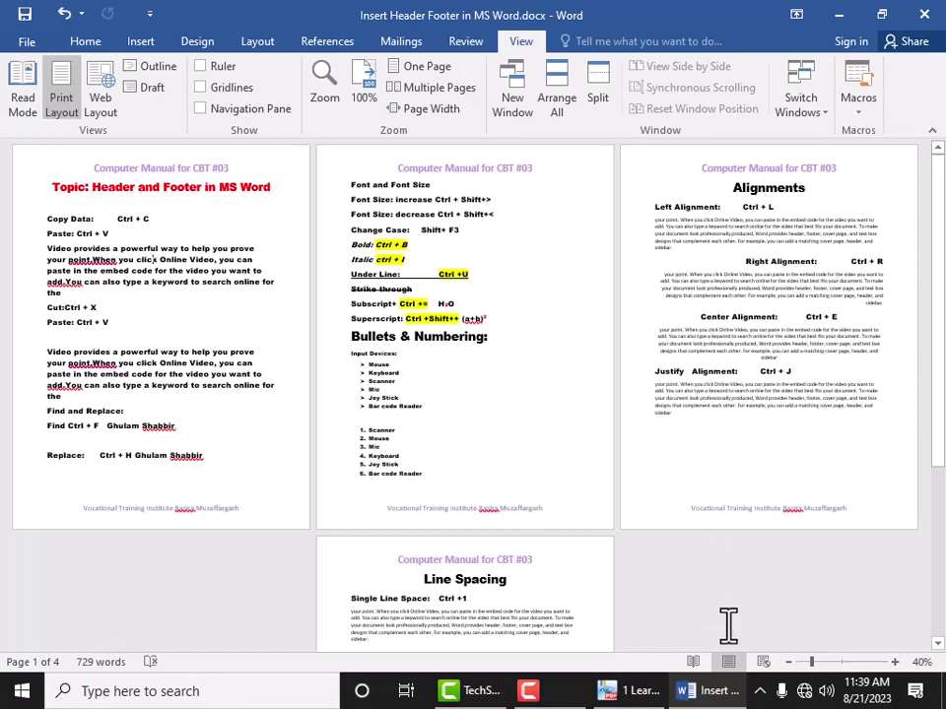
pyautogui.click(842, 662)
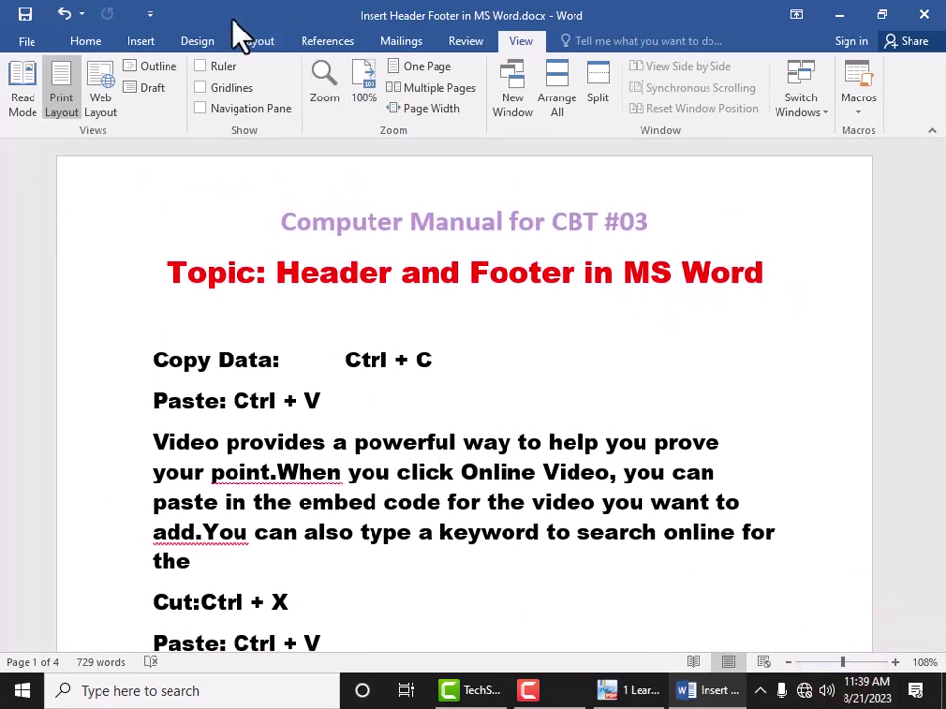
# Step: Add Print Preview and Print to the Quick Access Toolbar
pyautogui.click(86, 42)
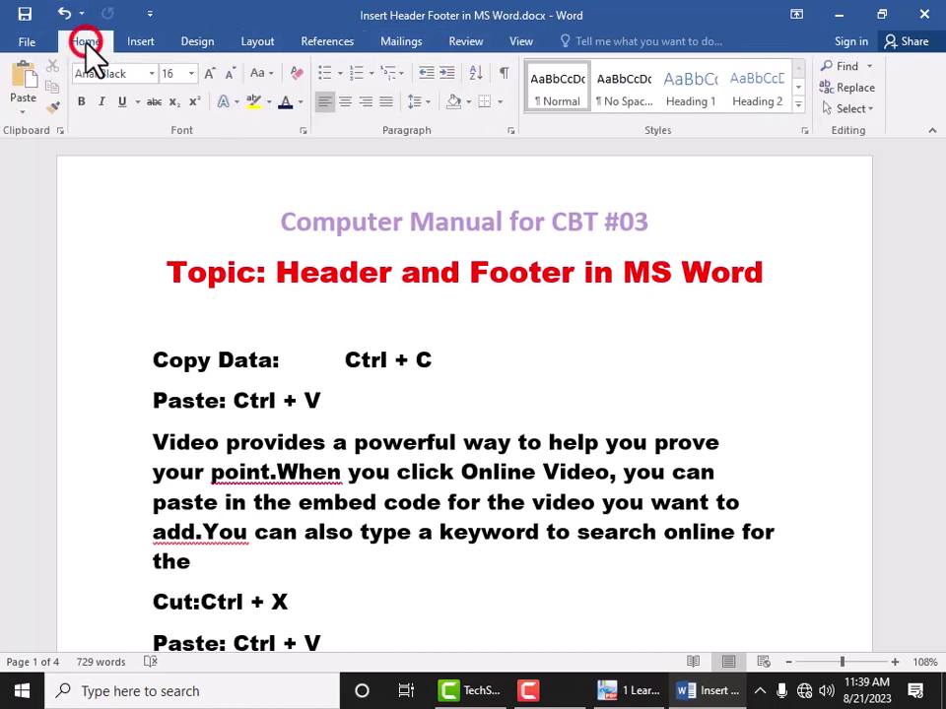
pyautogui.click(150, 15)
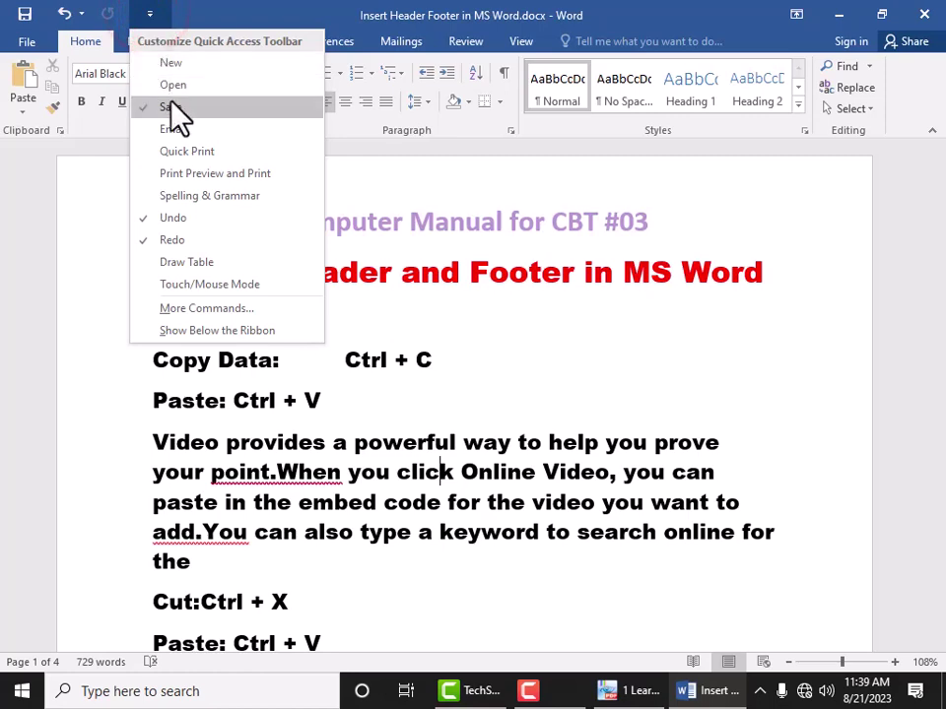
pyautogui.click(179, 175)
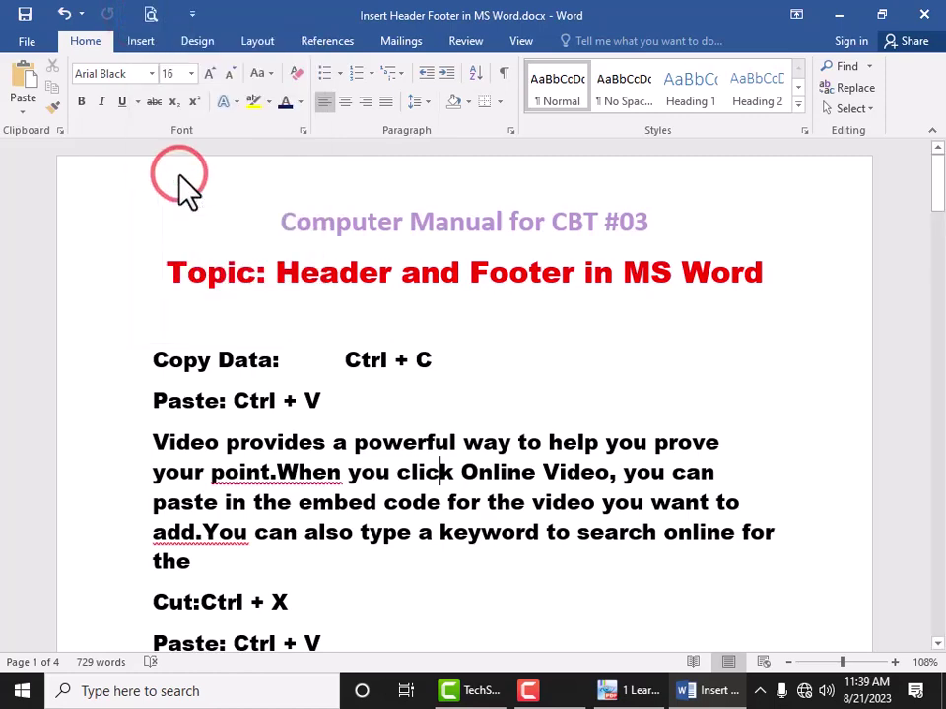
# Step: Page through the print preview to page 4 of 4, checking header and footer, then exit
pyautogui.click(144, 17)
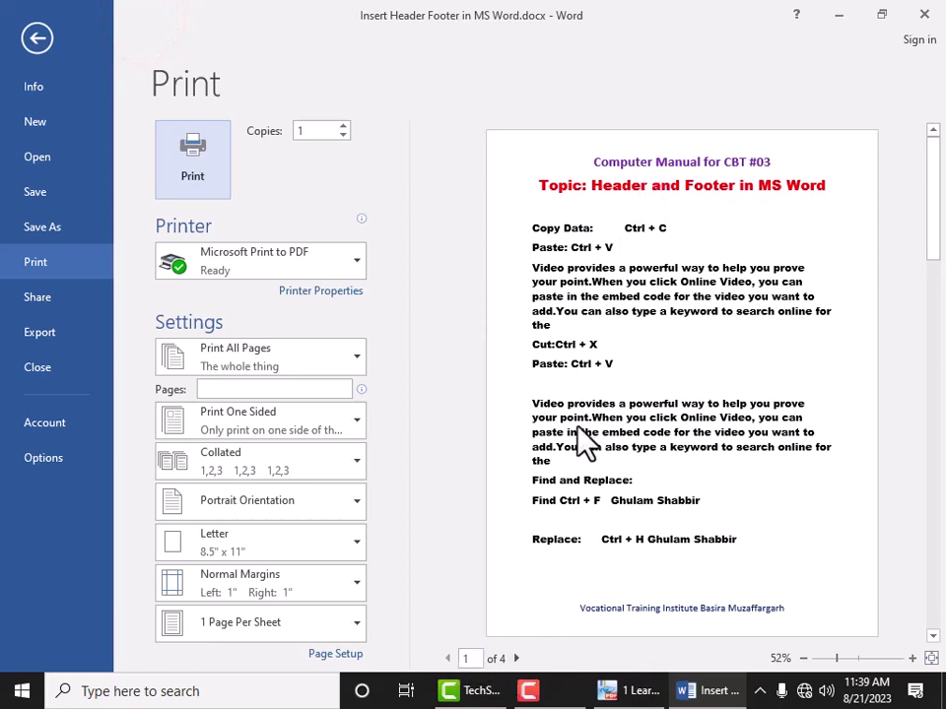
pyautogui.click(517, 658)
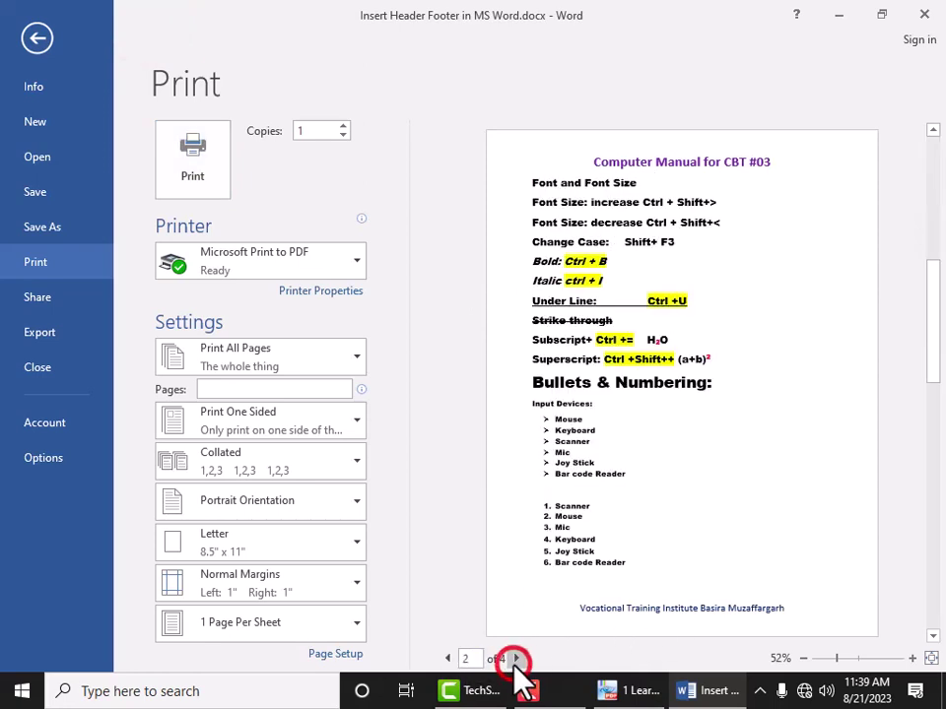
pyautogui.click(516, 658)
pyautogui.click(516, 658)
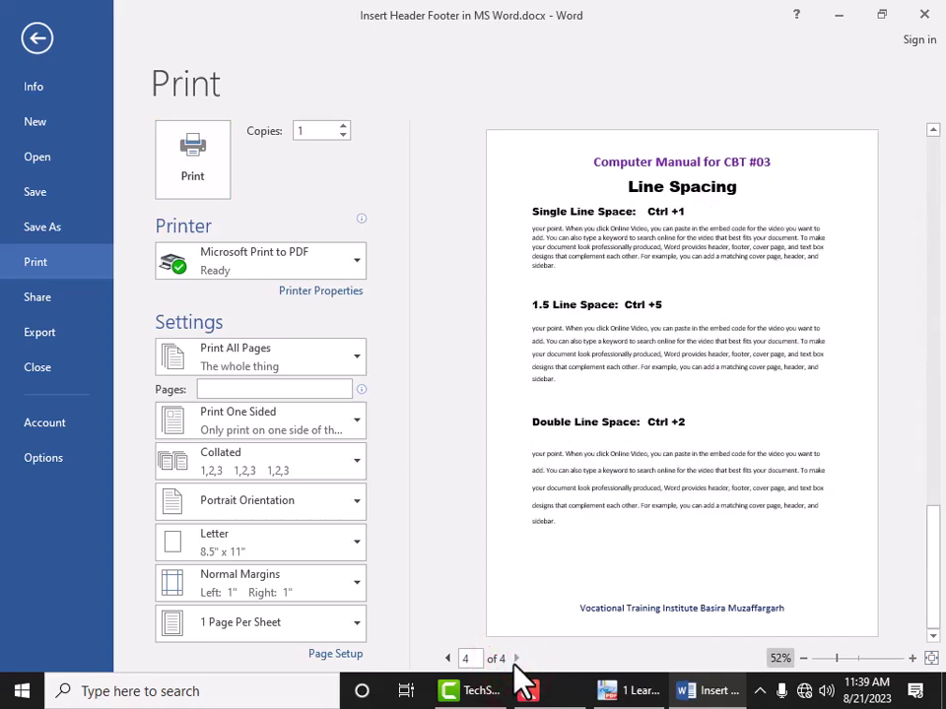
pyautogui.press('Escape')
# Step: Add a new empty line after 'sidebar.' at the document's end and save with Ctrl+S
pyautogui.scroll(-10, 523, 611)
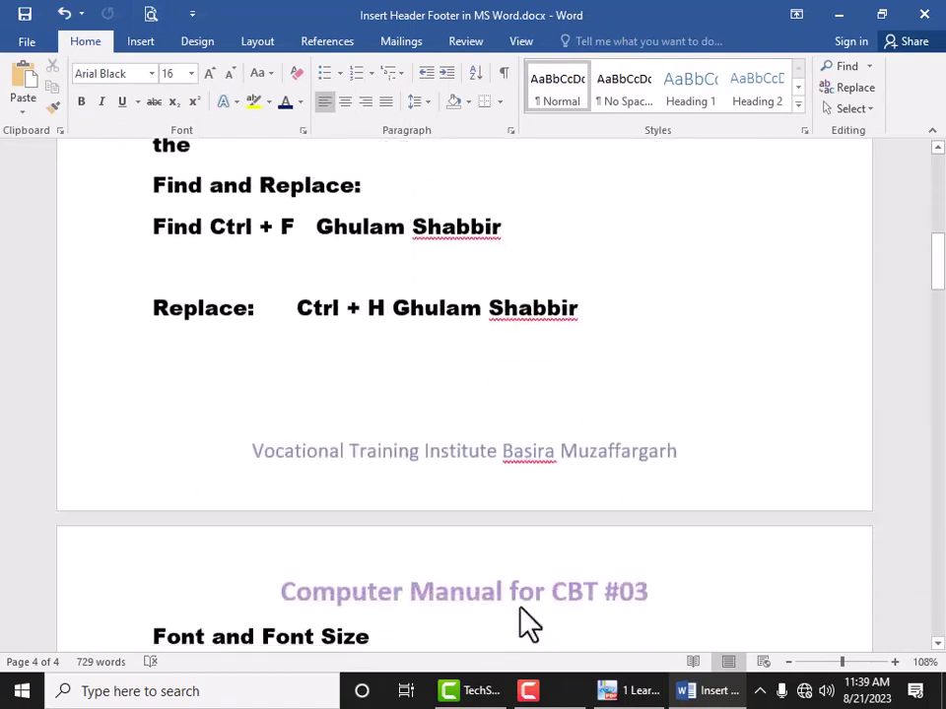
pyautogui.scroll(-20, 523, 608)
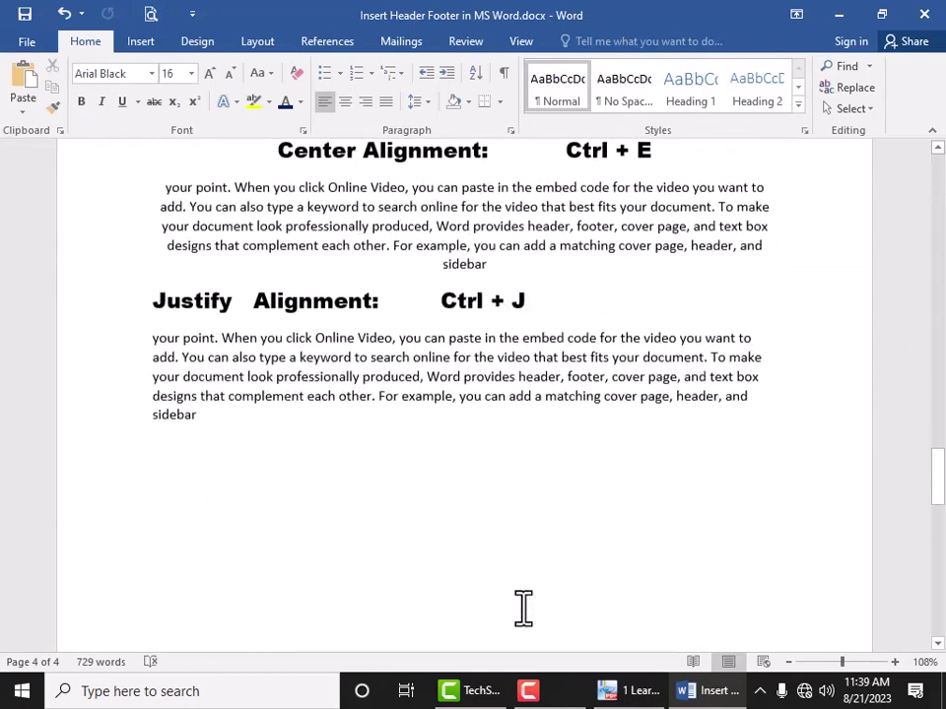
pyautogui.scroll(-15, 522, 608)
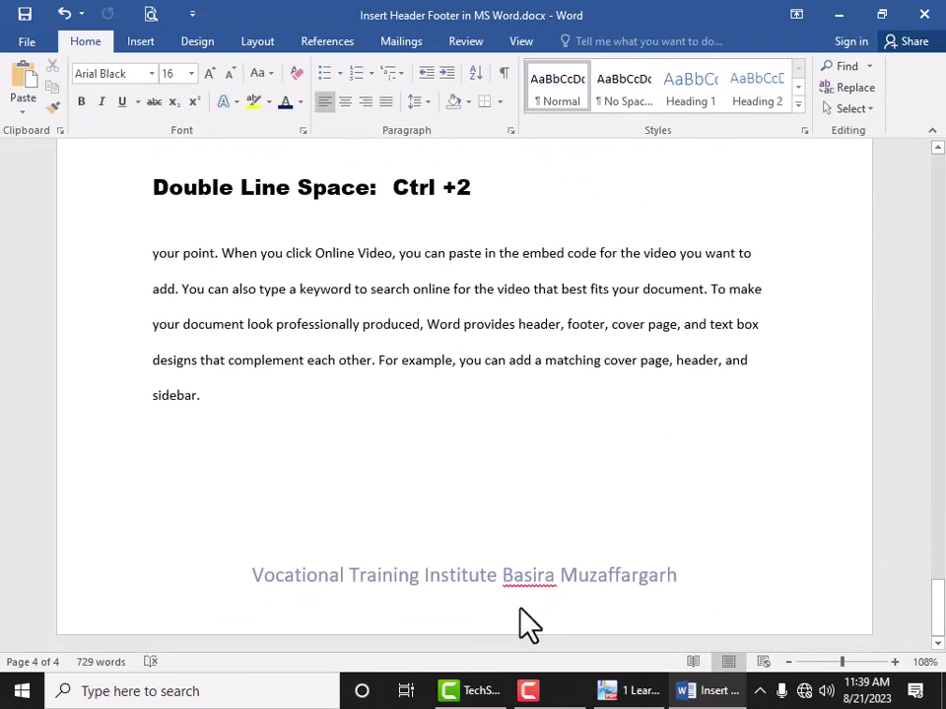
pyautogui.scroll(2, 281, 488)
pyautogui.click(272, 504)
pyautogui.press('Return')
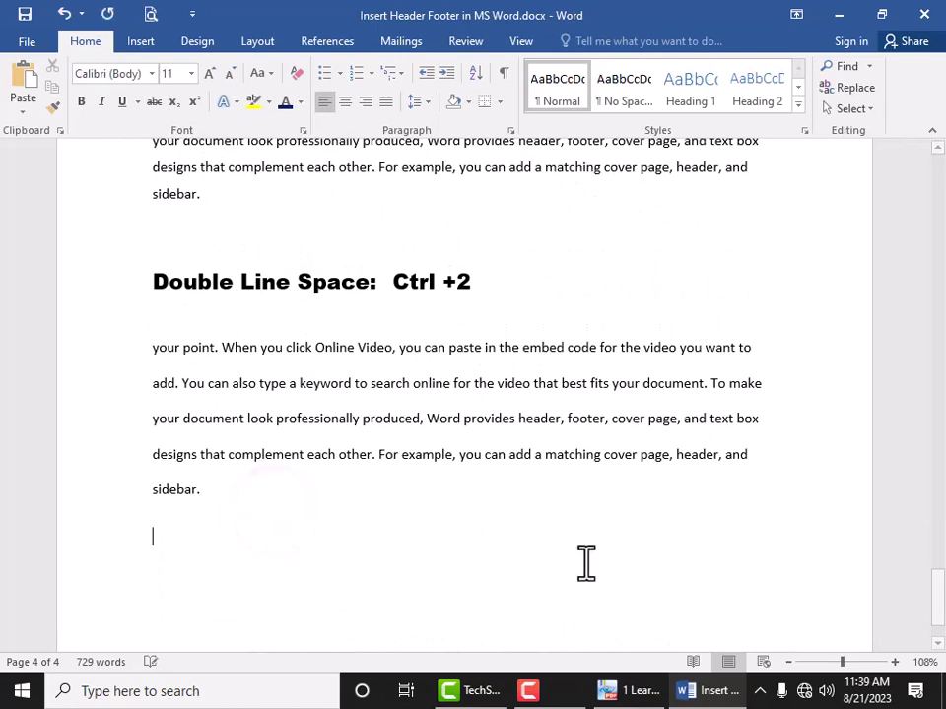
pyautogui.hotkey('ctrl', 's')
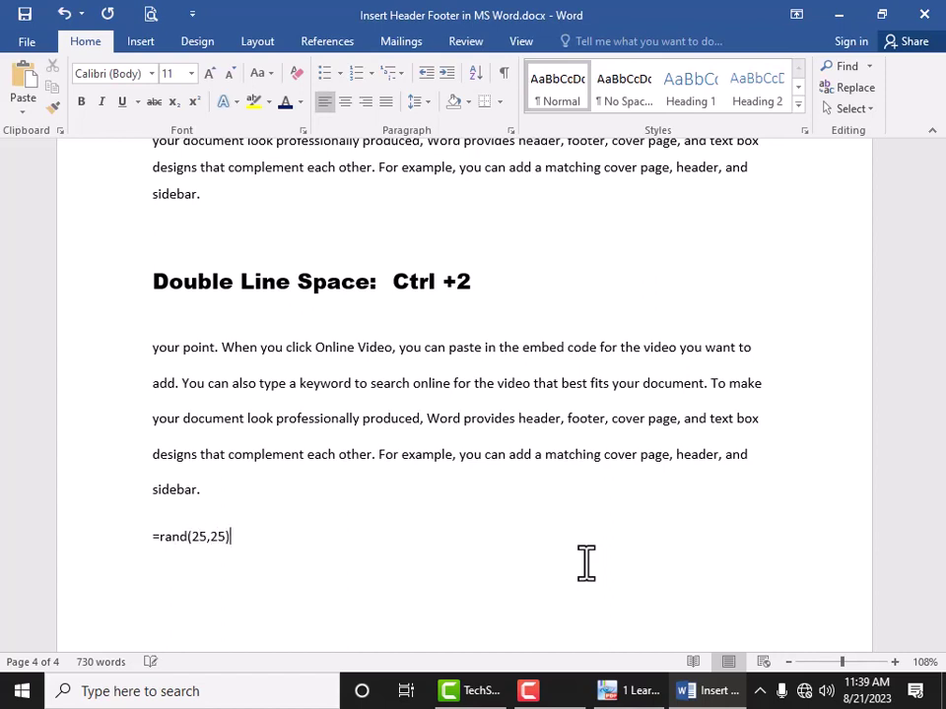
# Step: Expand =rand(25,25) into filler paragraphs and zoom the page out to 90%
pyautogui.press('Return')
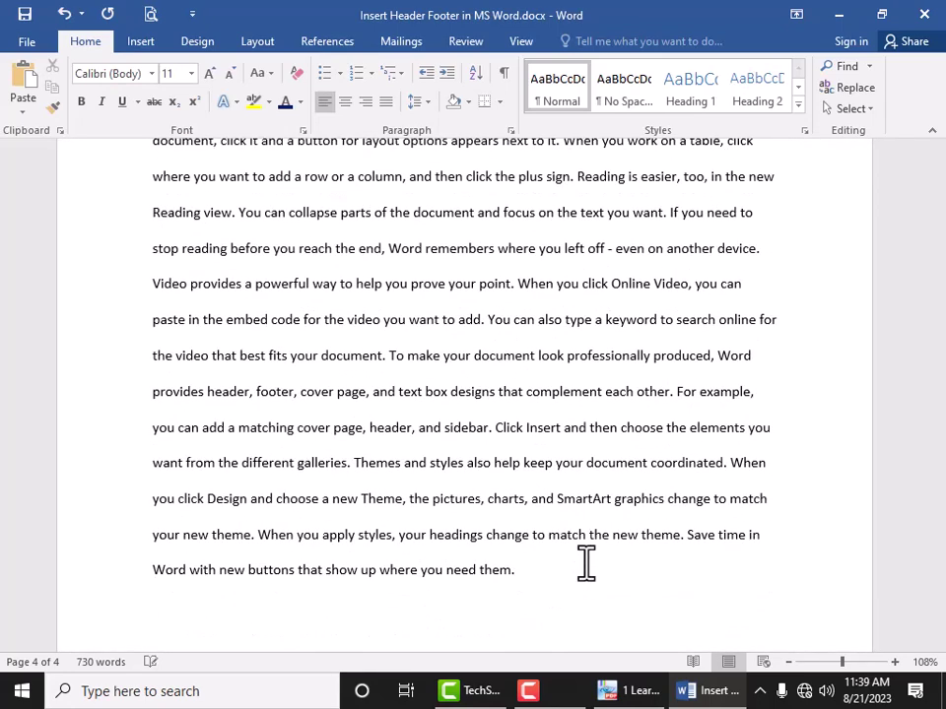
pyautogui.click(214, 627)
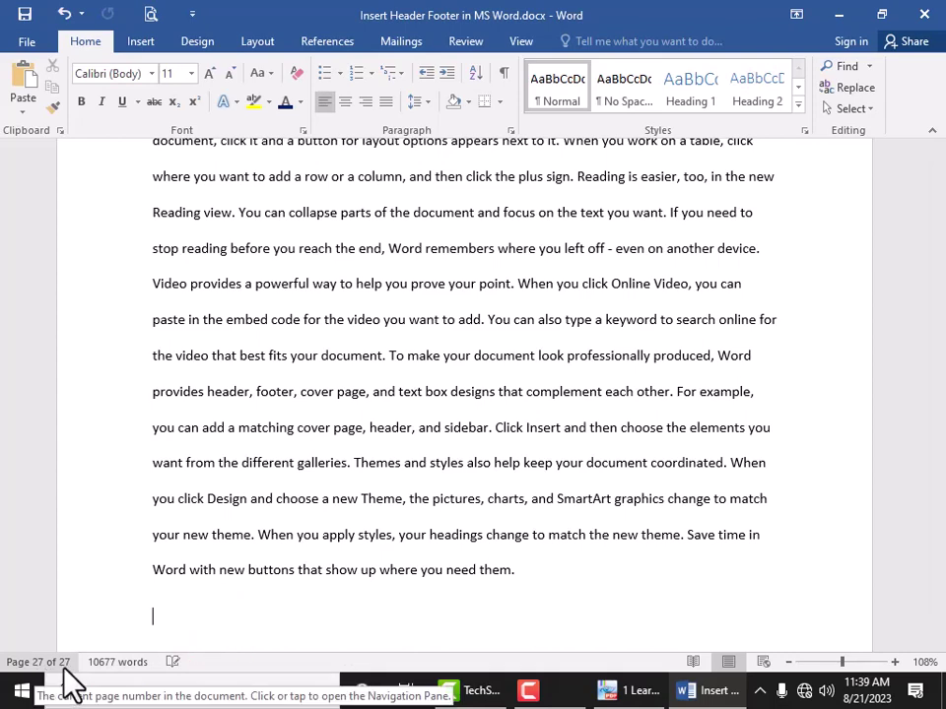
pyautogui.scroll(3, 352, 436)
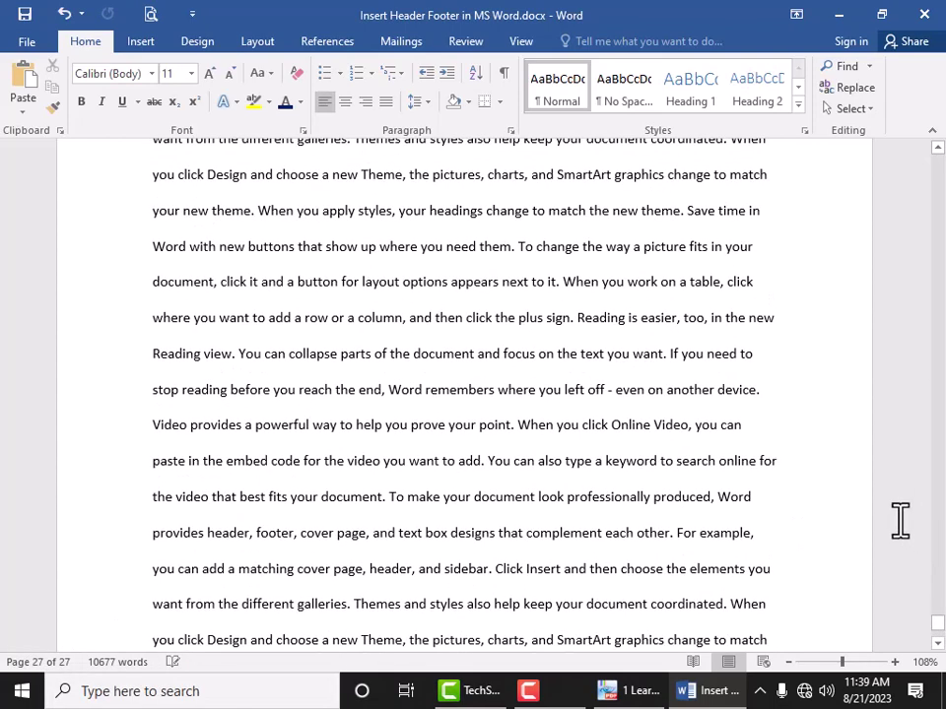
pyautogui.click(790, 663)
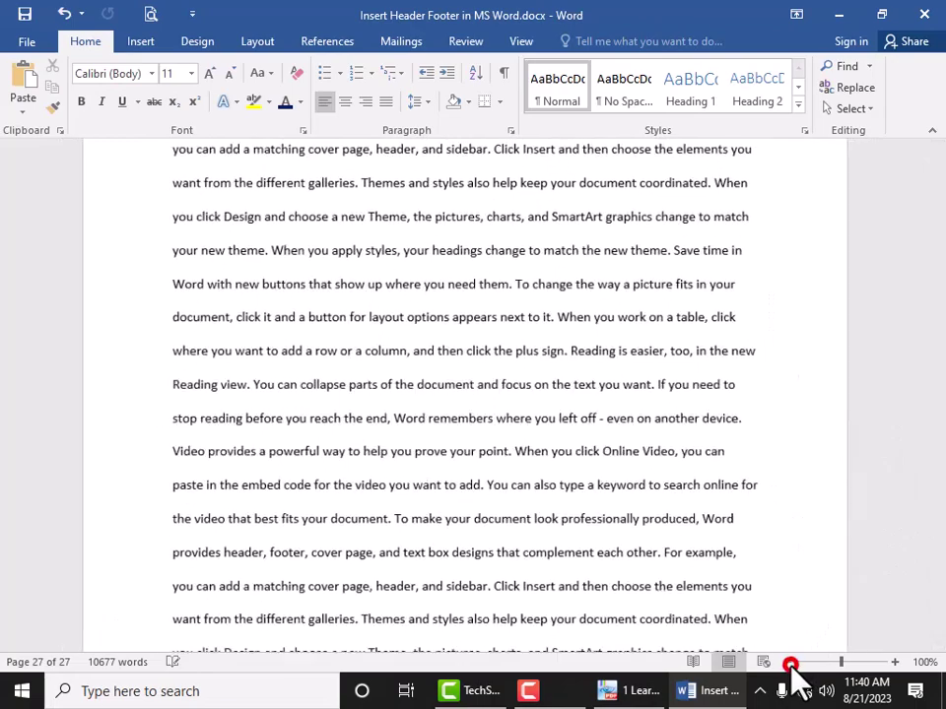
pyautogui.click(789, 663)
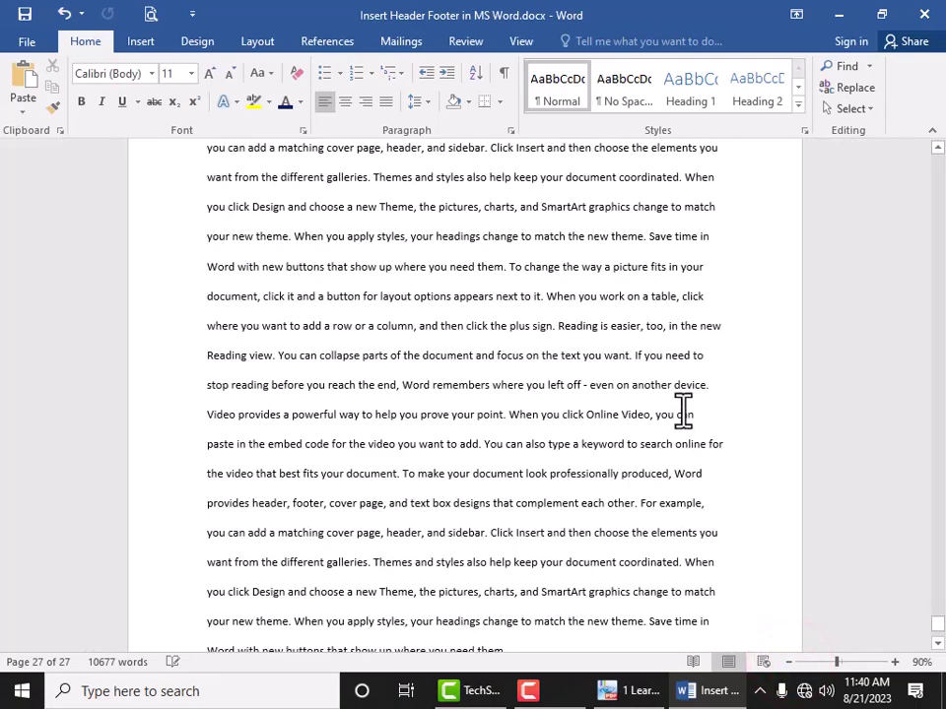
# Step: Scroll through the 27 new pages, starting from the page-1 title
pyautogui.scroll(-3, 682, 412)
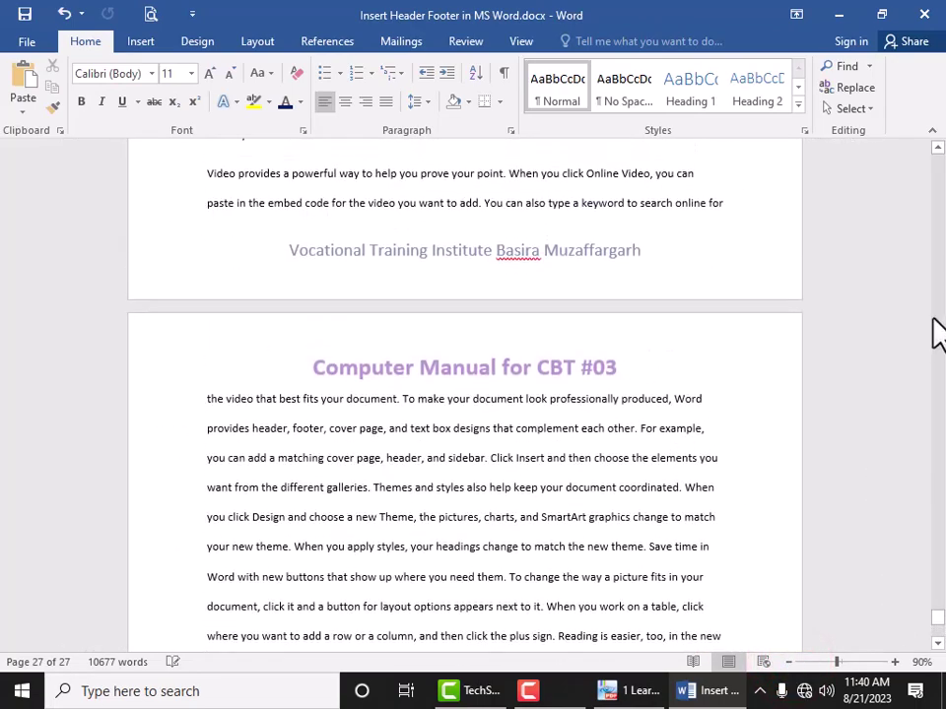
pyautogui.click(937, 148)
pyautogui.click(936, 146)
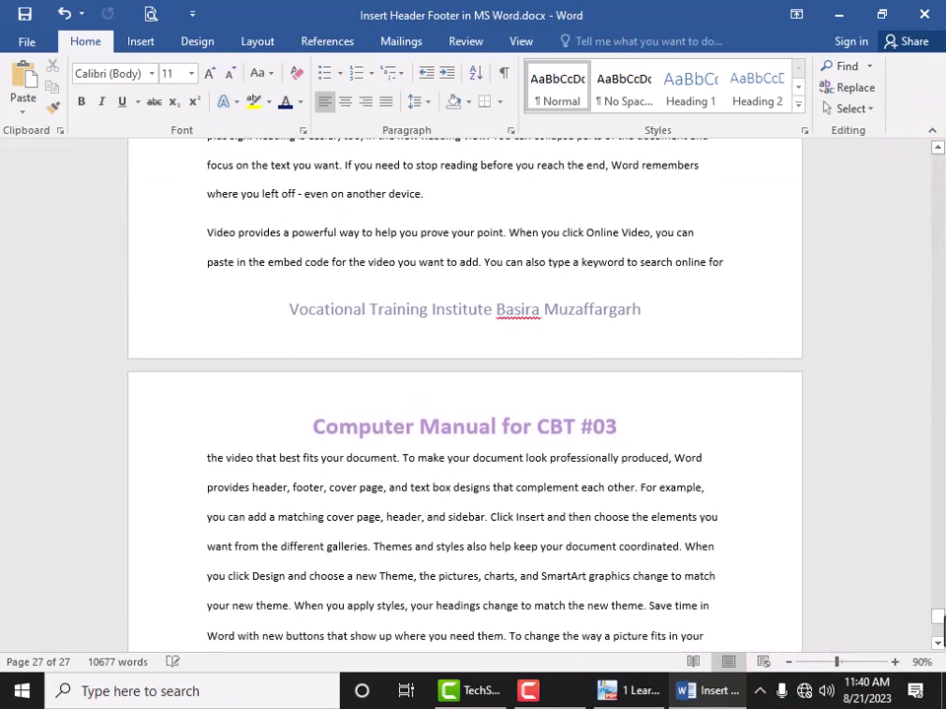
pyautogui.moveTo(938, 621); pyautogui.dragTo(913, 169)
pyautogui.click(634, 189)
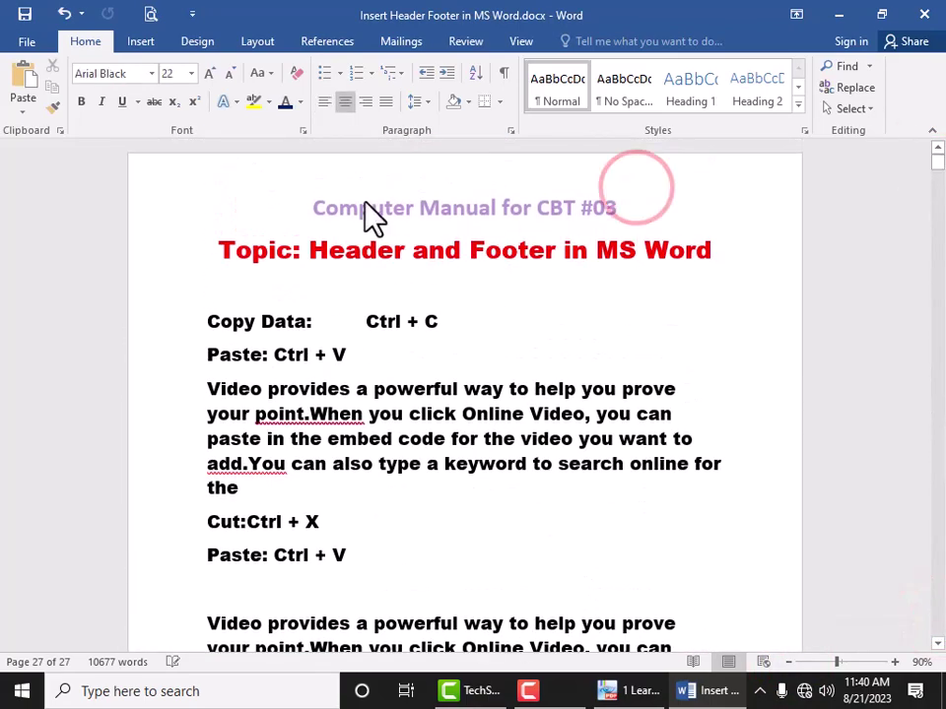
pyautogui.scroll(-15, 568, 232)
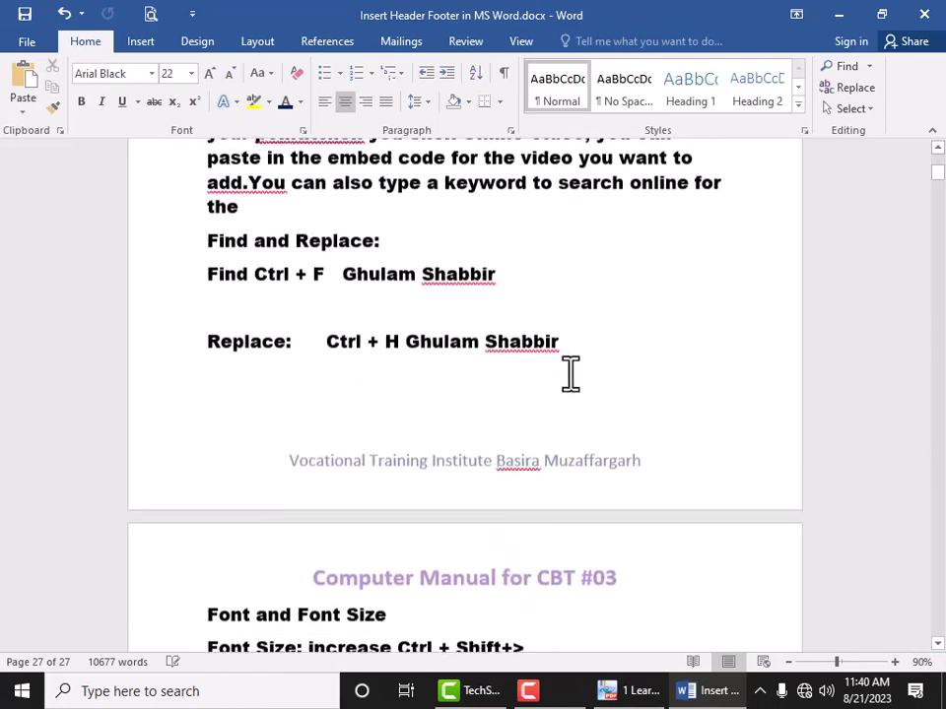
pyautogui.scroll(-20, 489, 423)
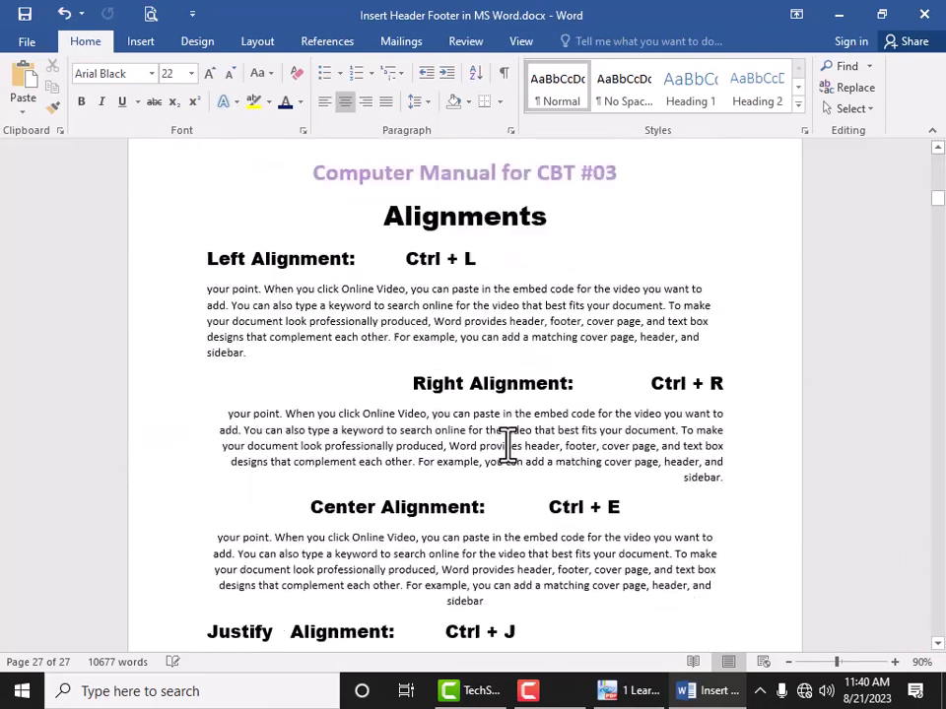
pyautogui.scroll(-5, 507, 443)
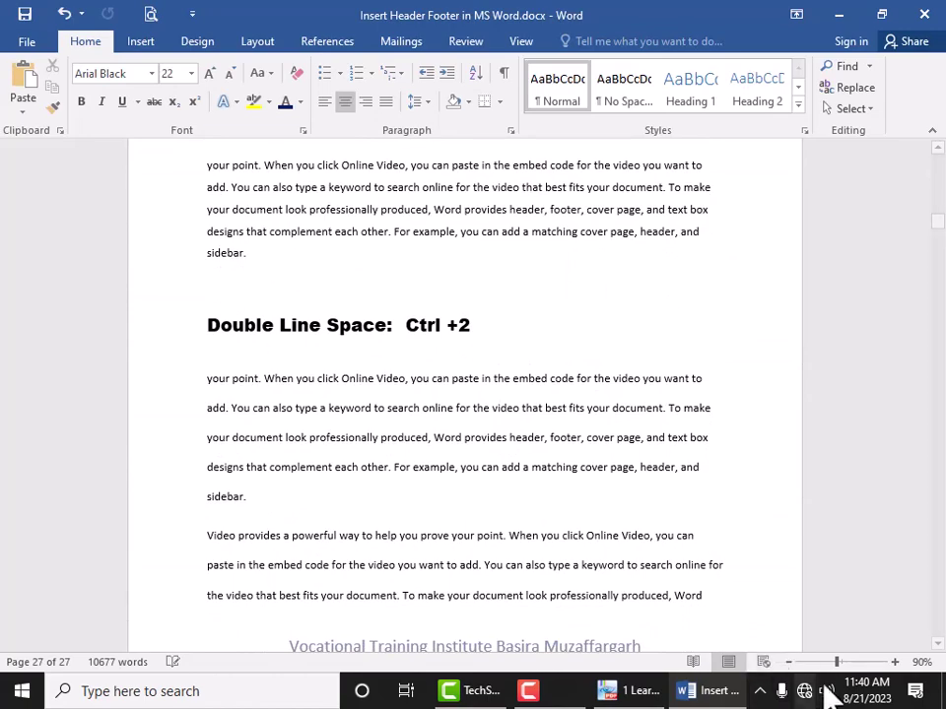
pyautogui.scroll(-1, 500, 224)
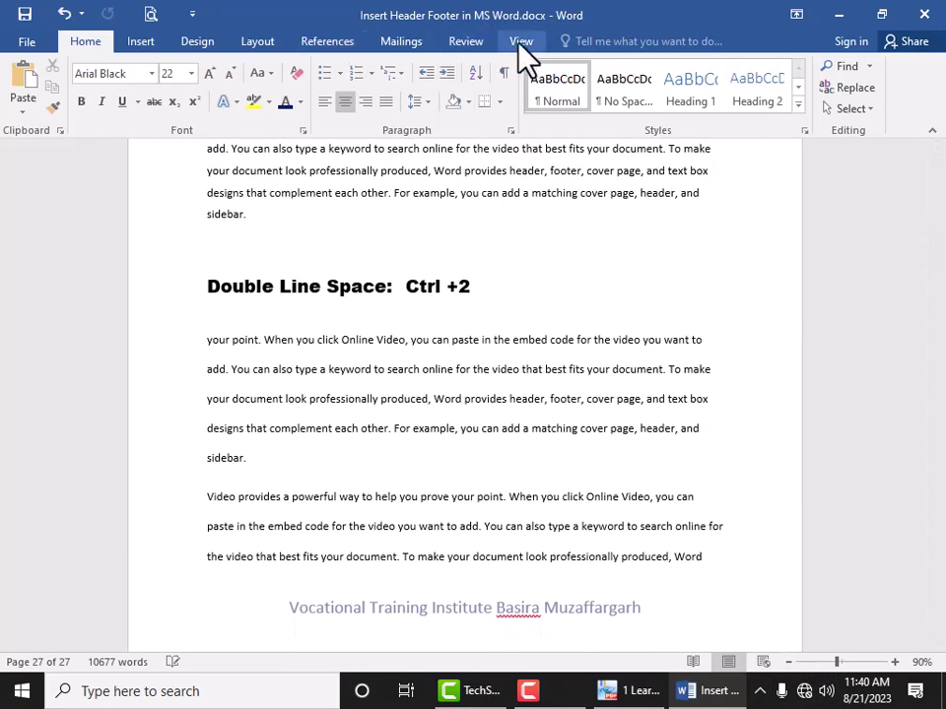
pyautogui.click(519, 41)
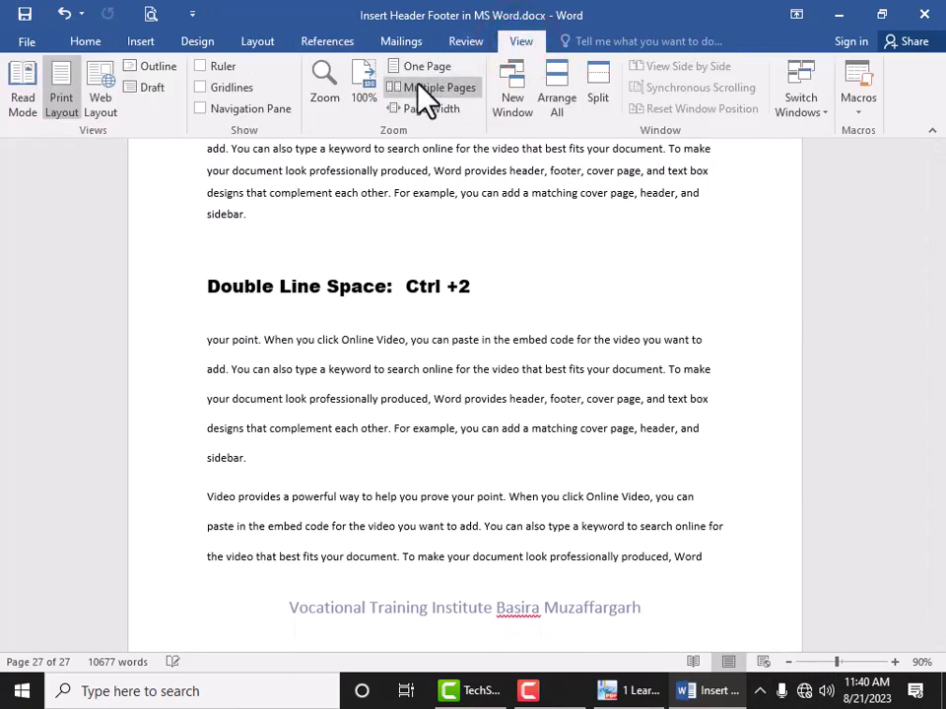
# Step: Show all 27 pages as Multiple Pages thumbnails at 10% and reopen header/footer editing
pyautogui.click(422, 87)
pyautogui.scroll(-3, 563, 380)
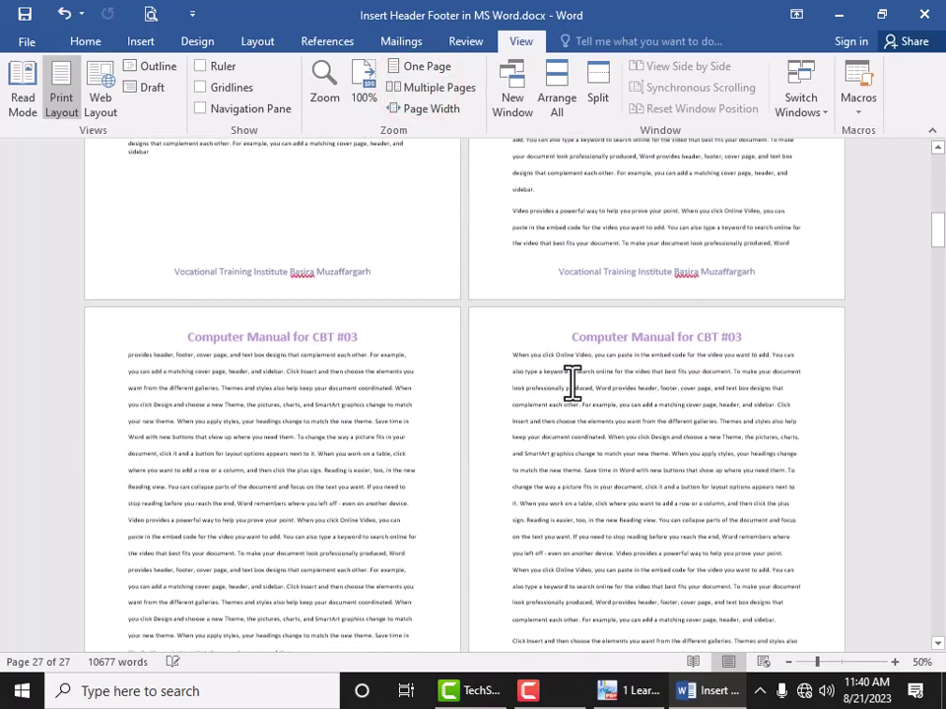
pyautogui.scroll(-5, 571, 382)
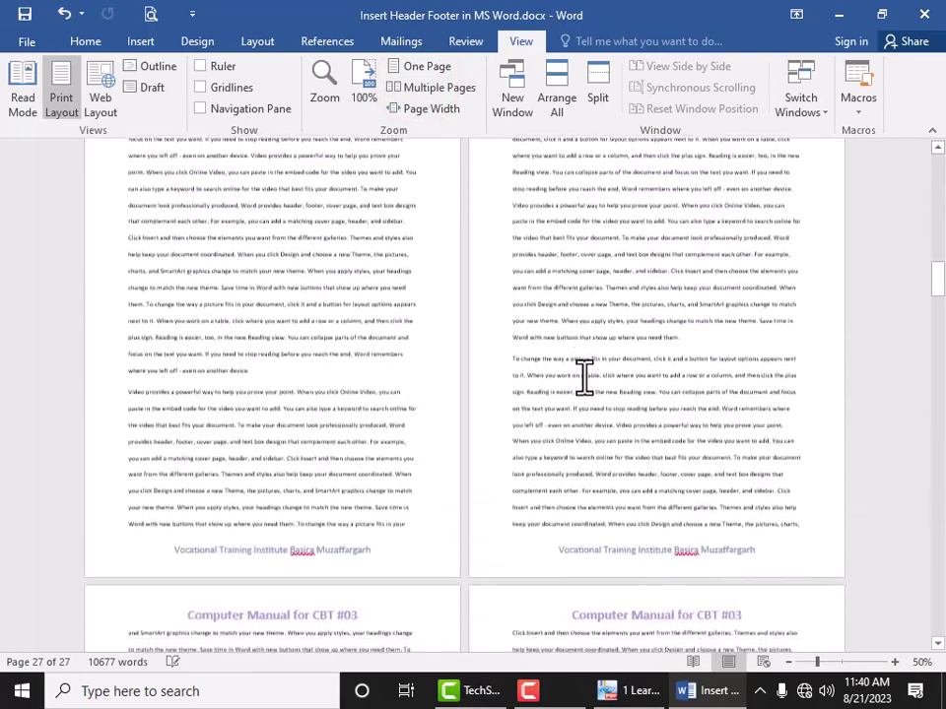
pyautogui.scroll(-5, 583, 376)
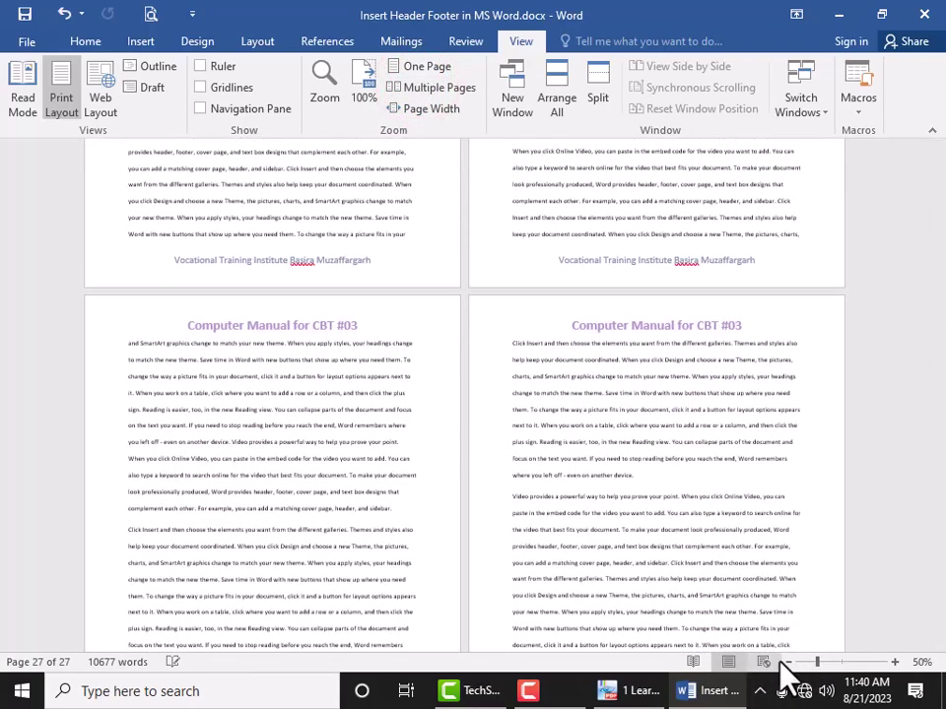
pyautogui.click(785, 662)
pyautogui.click(785, 662)
pyautogui.click(785, 662)
pyautogui.click(785, 662)
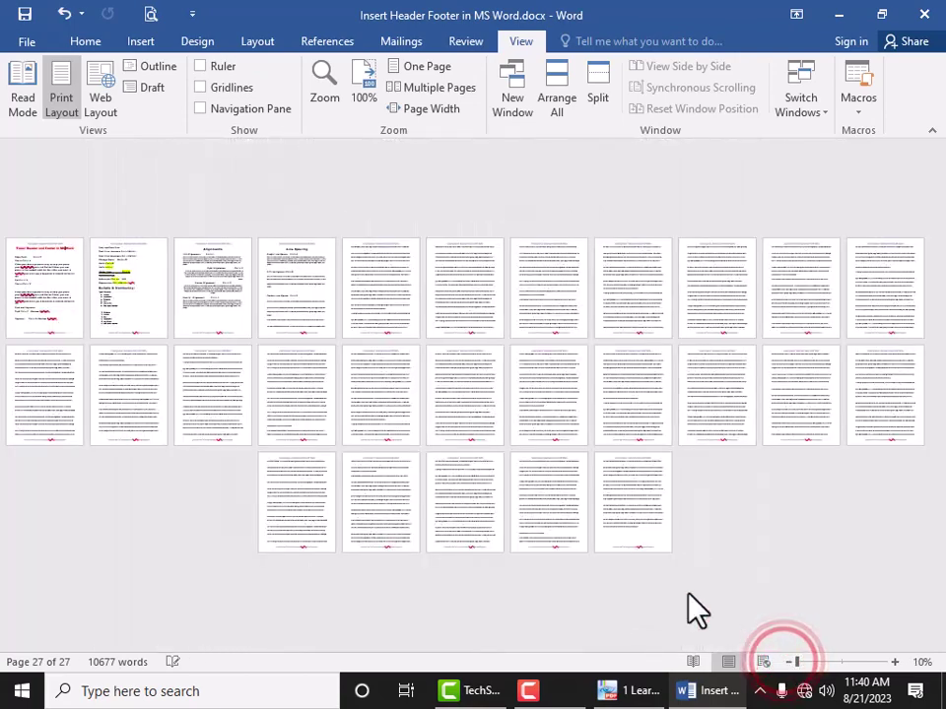
pyautogui.doubleClick(631, 543)
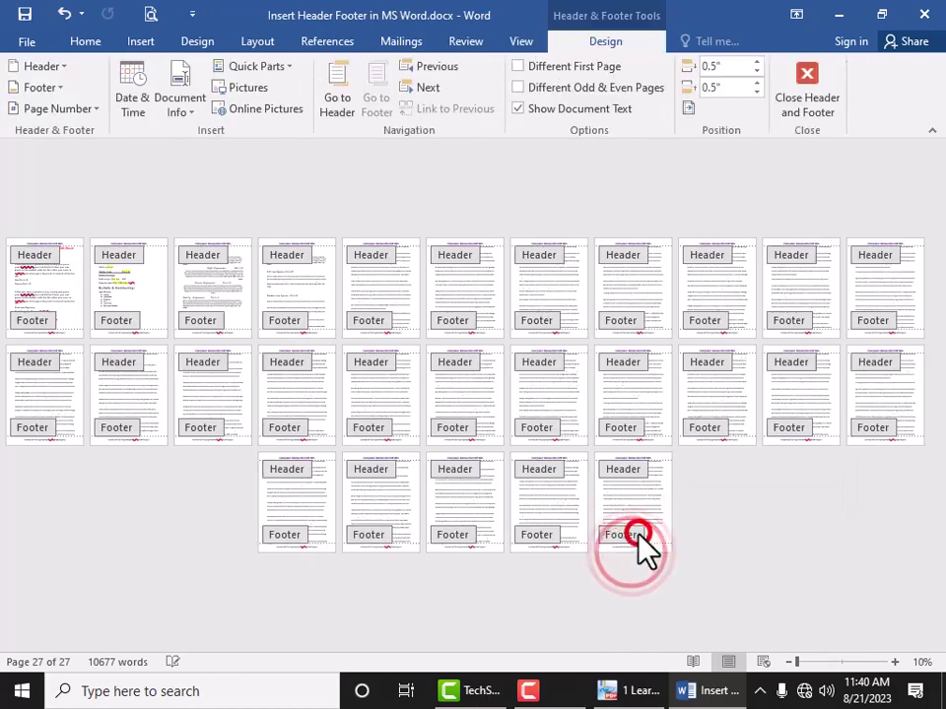
# Step: Close header and footer editing and return to the document body
pyautogui.doubleClick(220, 561)
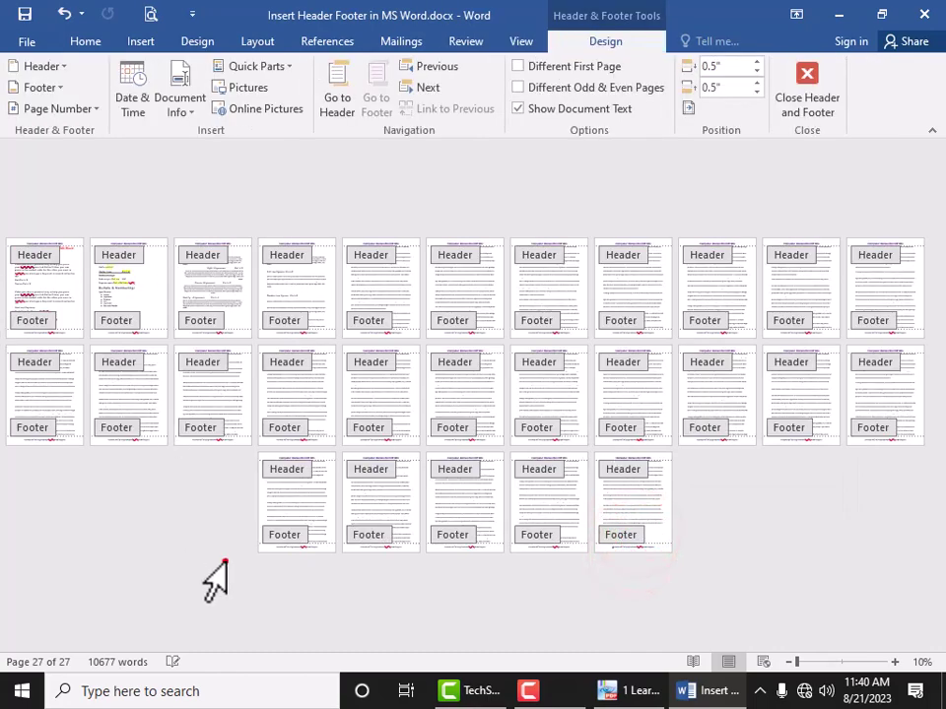
pyautogui.press('Escape')
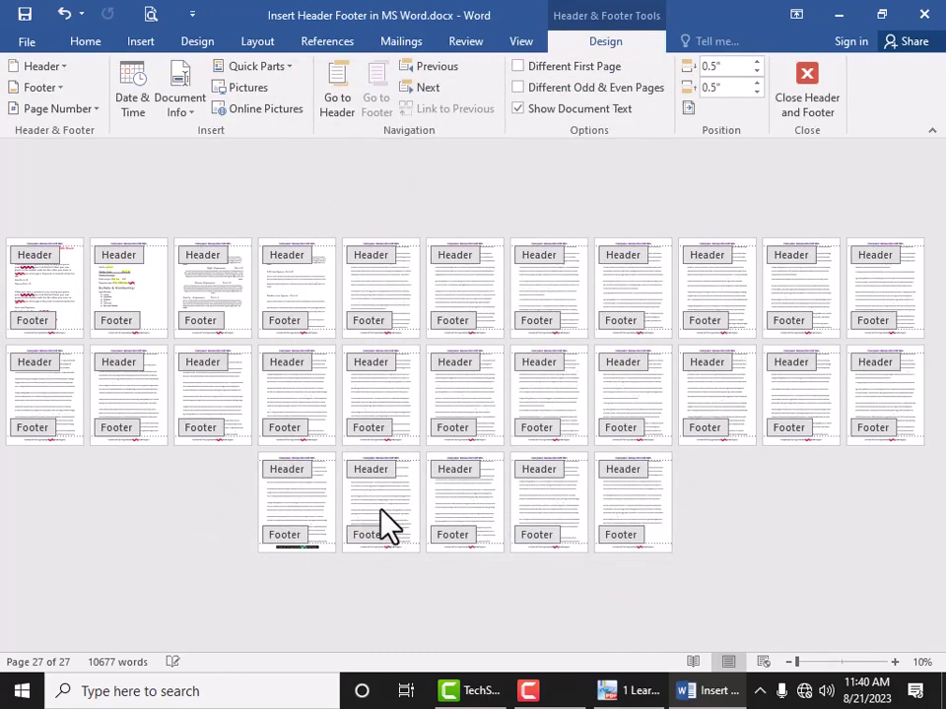
pyautogui.tripleClick(165, 482)
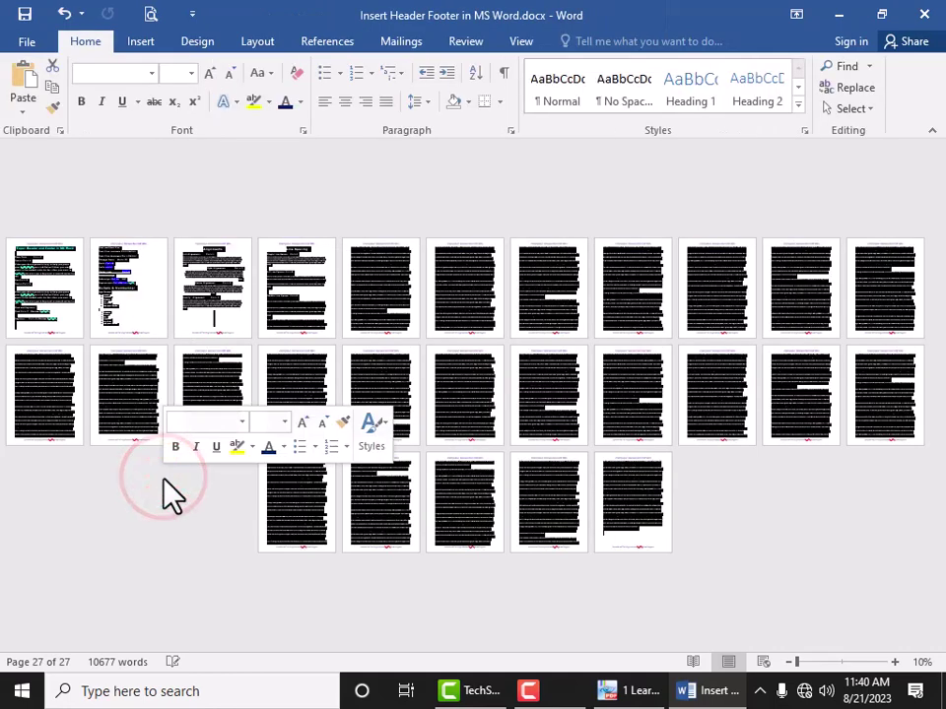
# Step: Switch to One Page view, bring page 1 into view, and open Print Preview
pyautogui.click(519, 39)
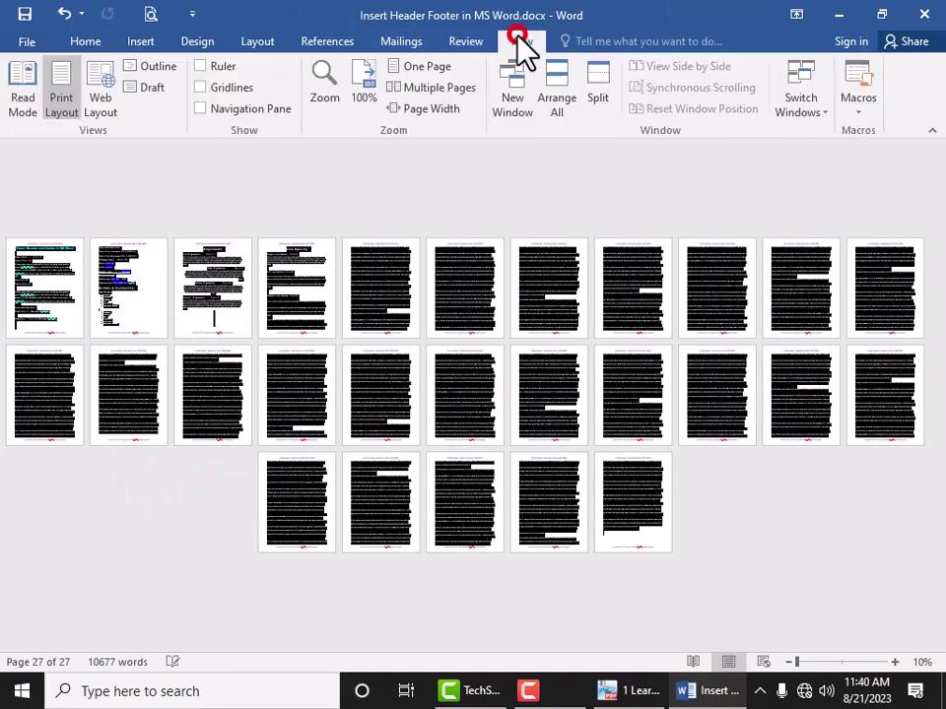
pyautogui.click(400, 65)
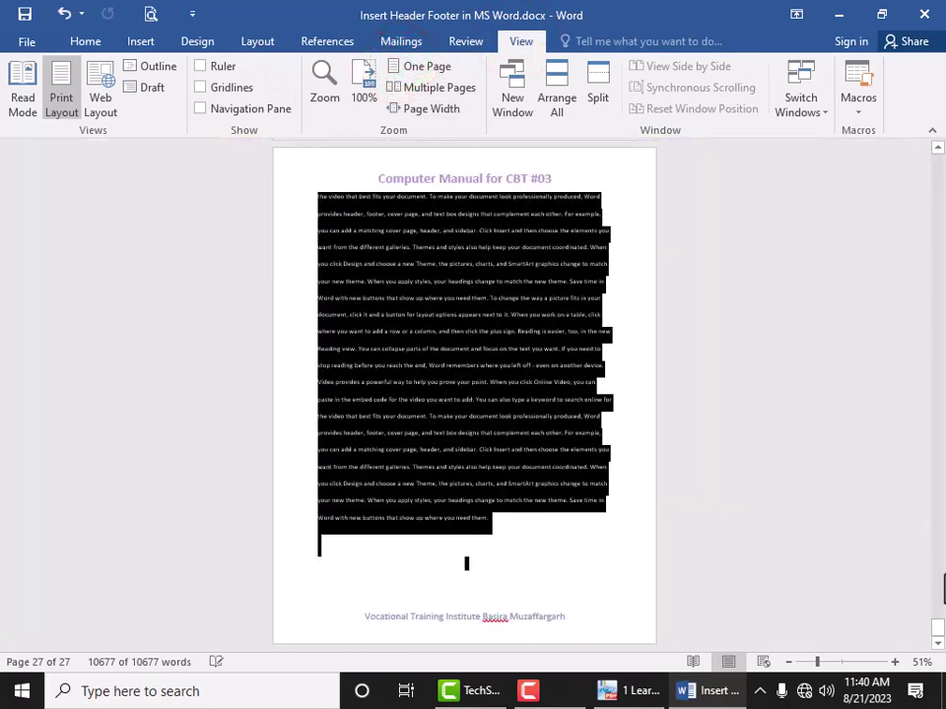
pyautogui.moveTo(939, 640); pyautogui.dragTo(890, 139)
pyautogui.click(636, 254)
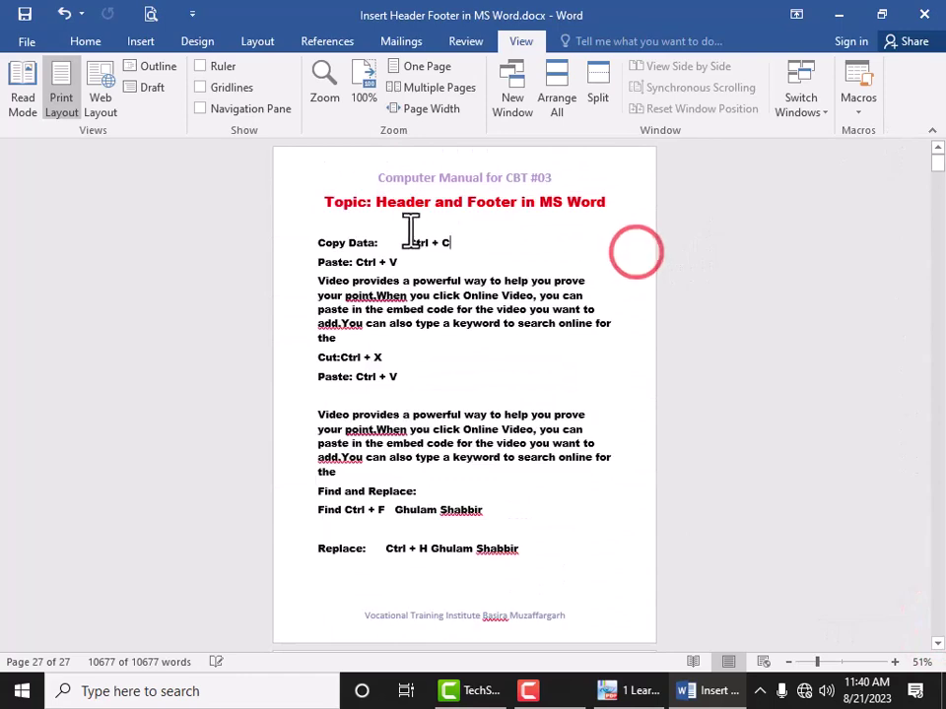
pyautogui.click(148, 11)
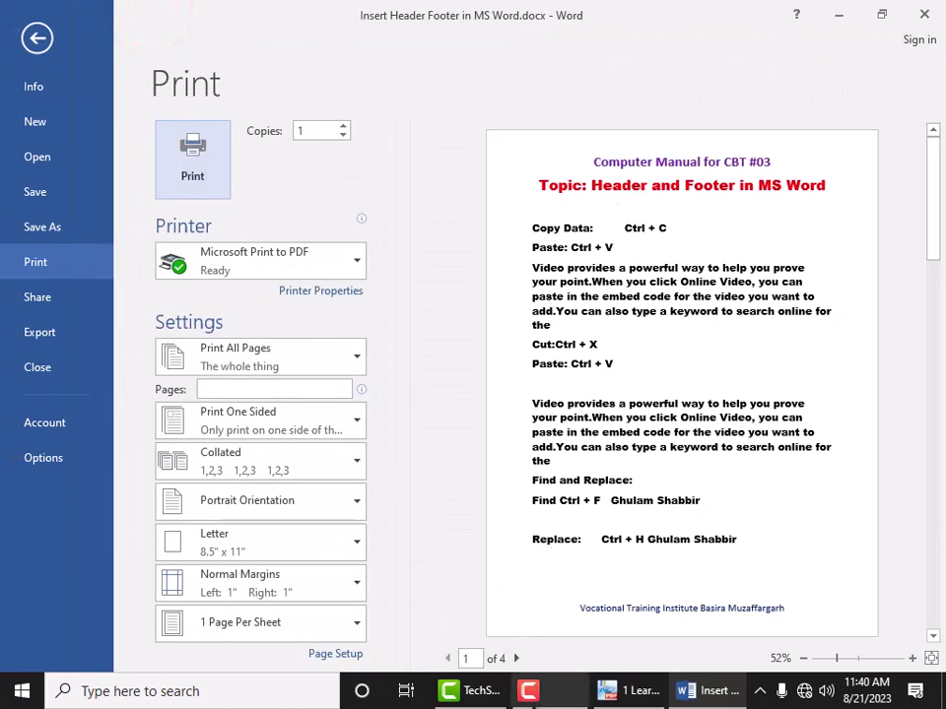
# Step: Page through the print preview to the last page, page 27
pyautogui.click(518, 659)
pyautogui.click(518, 659)
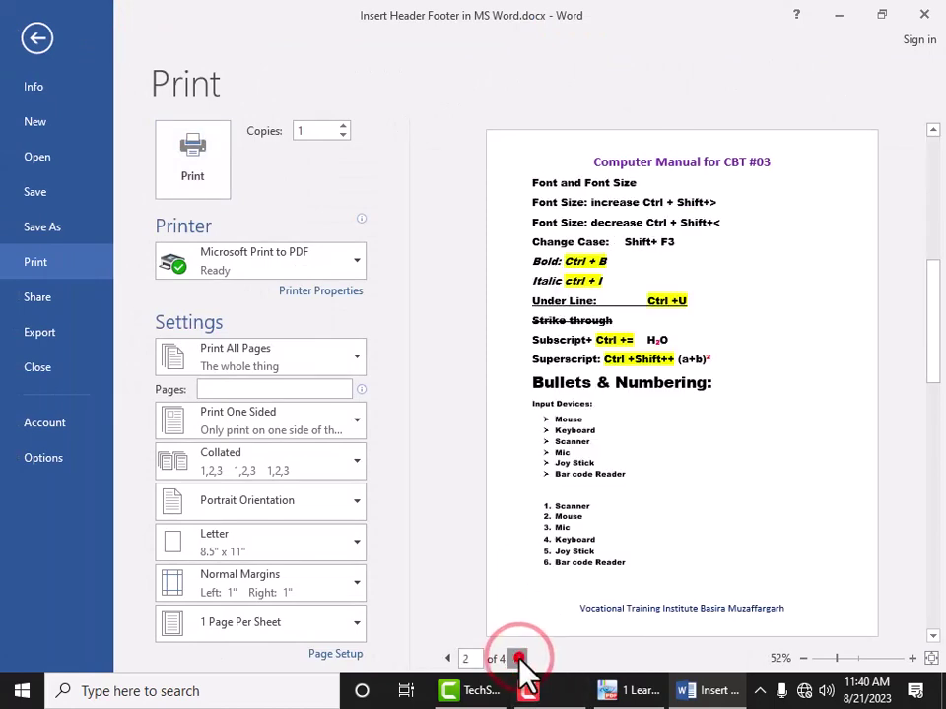
pyautogui.click(518, 659)
pyautogui.click(518, 659)
pyautogui.click(518, 659)
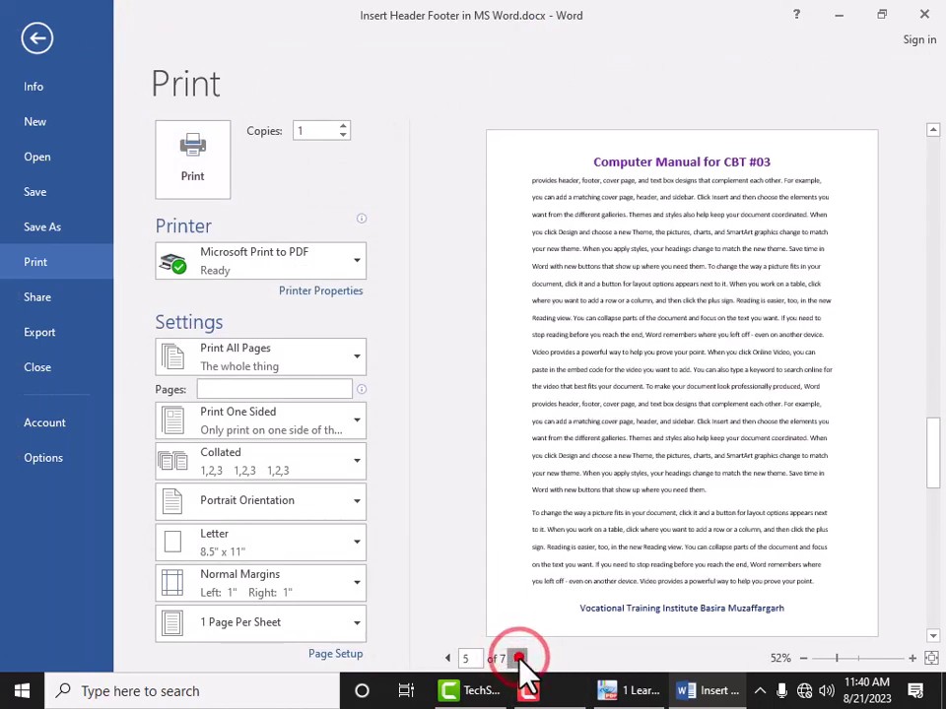
pyautogui.click(518, 659)
pyautogui.click(518, 659)
pyautogui.click(518, 659)
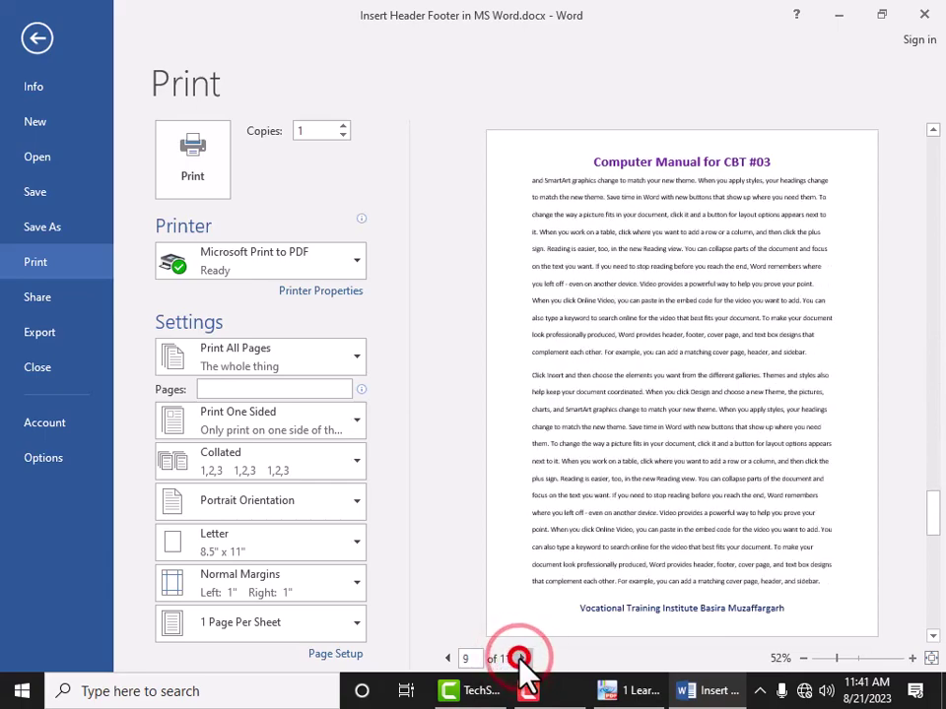
pyautogui.click(518, 659)
pyautogui.click(518, 659)
pyautogui.click(518, 659)
pyautogui.click(518, 659)
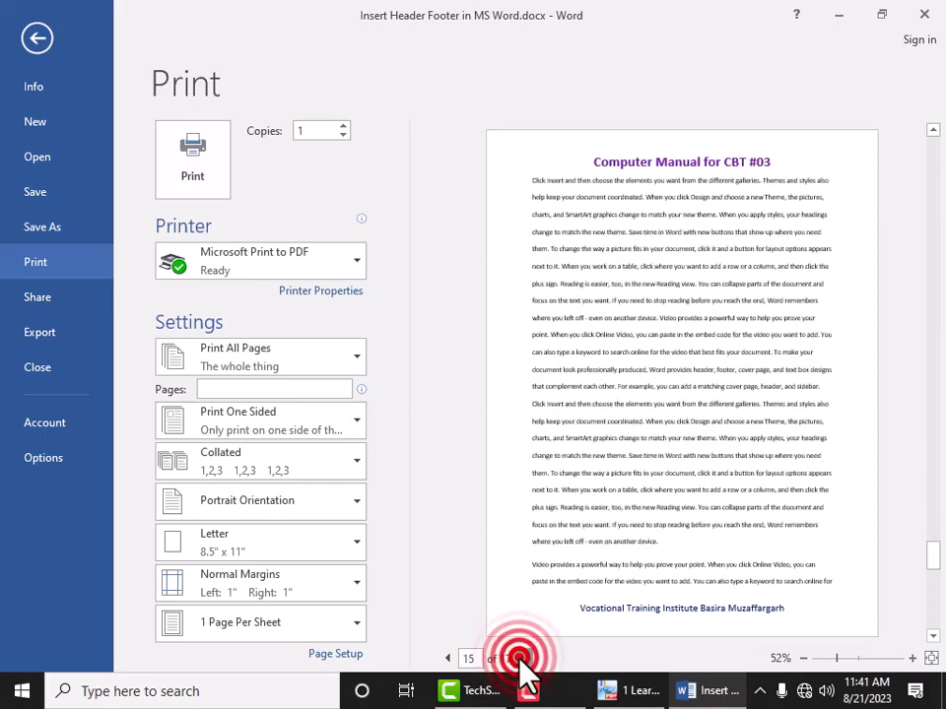
pyautogui.click(518, 659)
pyautogui.click(519, 659)
pyautogui.click(518, 659)
pyautogui.click(518, 658)
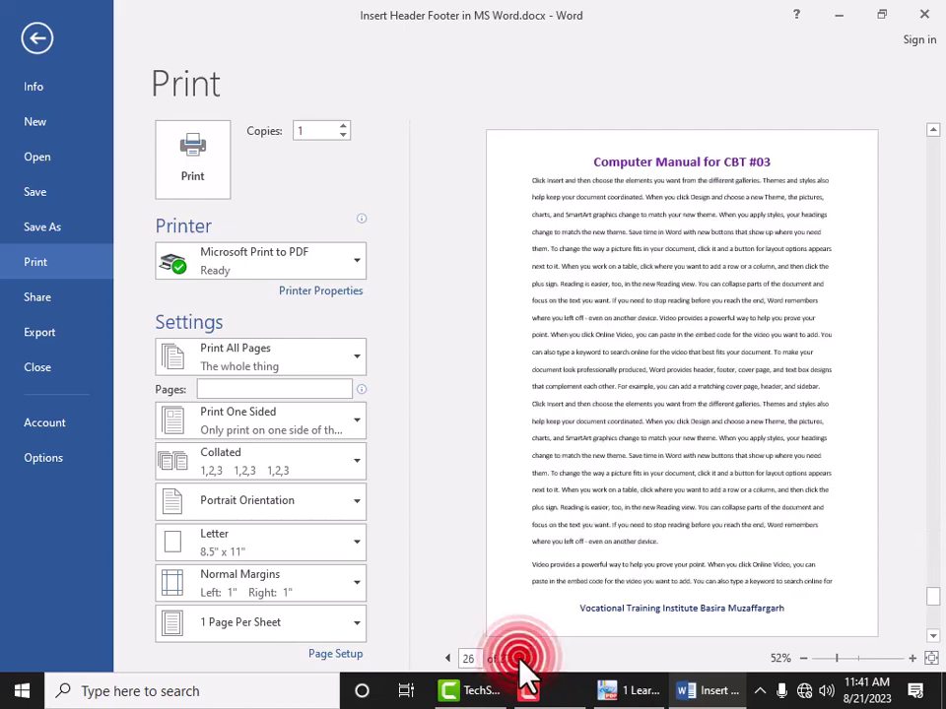
pyautogui.click(518, 659)
pyautogui.click(521, 658)
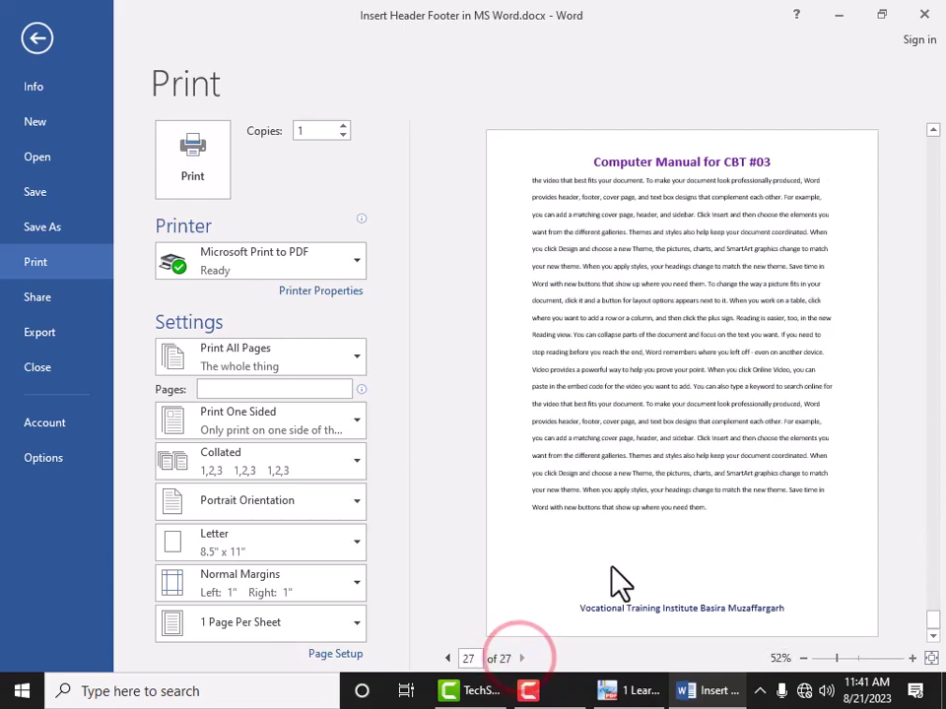
# Step: Jump the preview back to page 1 and close print preview
pyautogui.click(469, 658)
pyautogui.write('1')
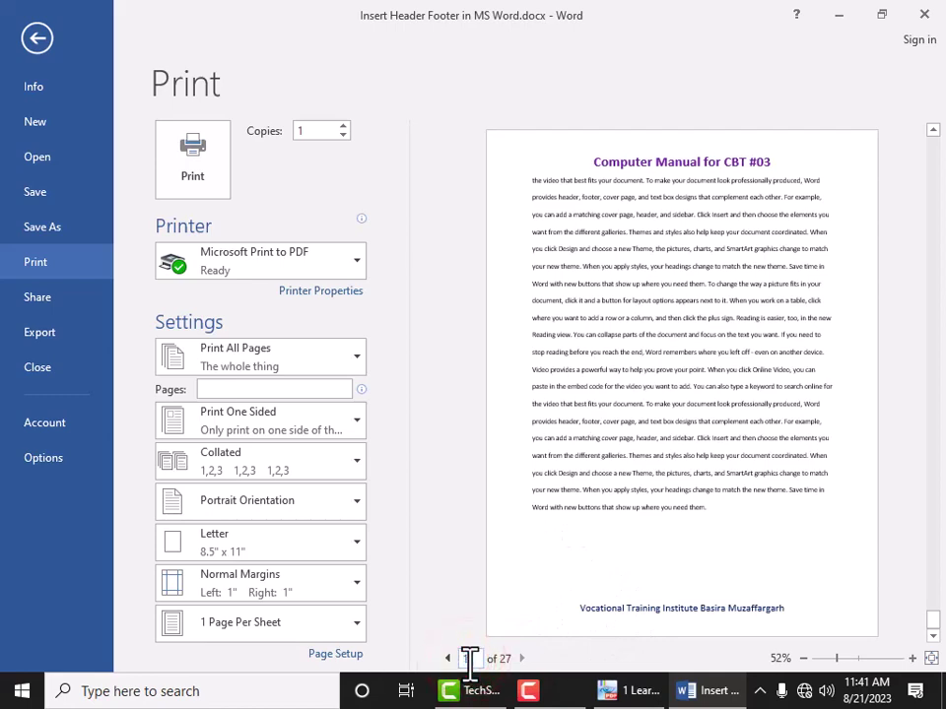
pyautogui.press('Return')
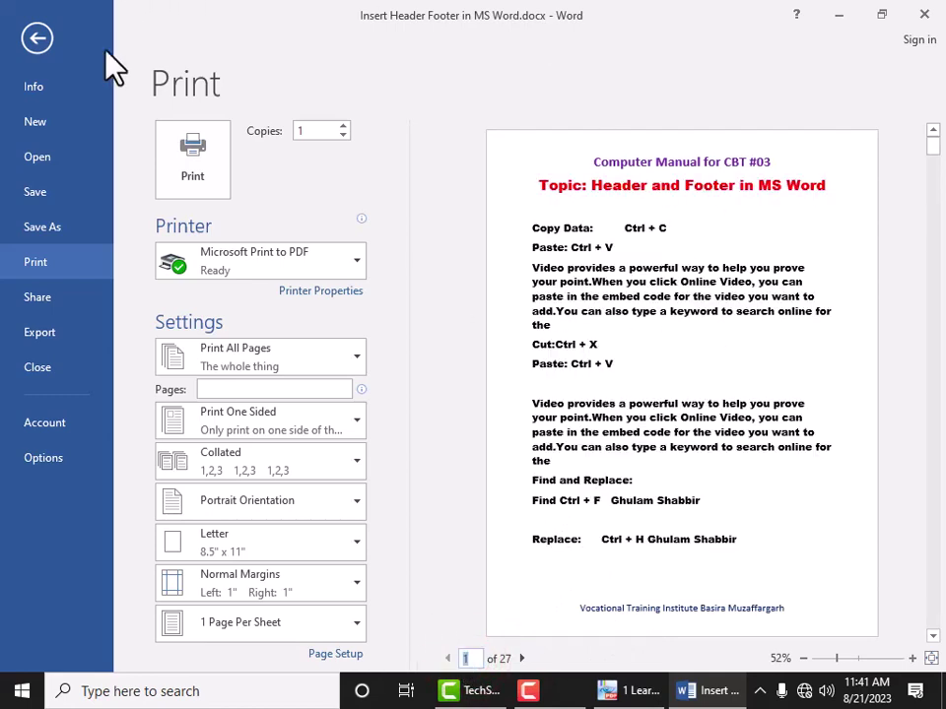
pyautogui.press('Escape')
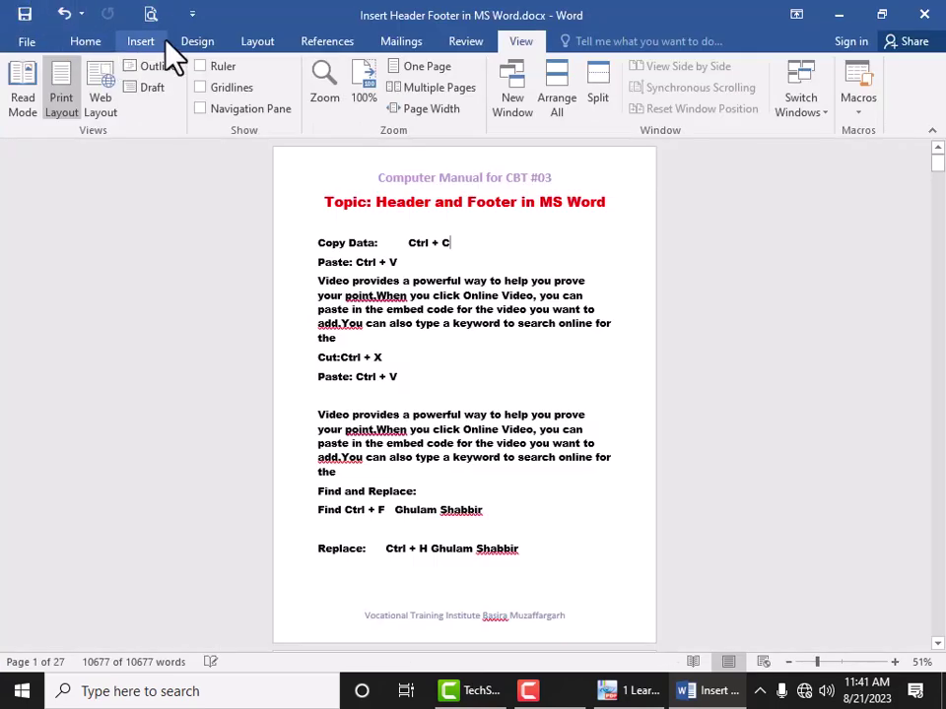
# Step: Append '(Computer Class)' after '#03' in the purple header text
pyautogui.doubleClick(424, 182)
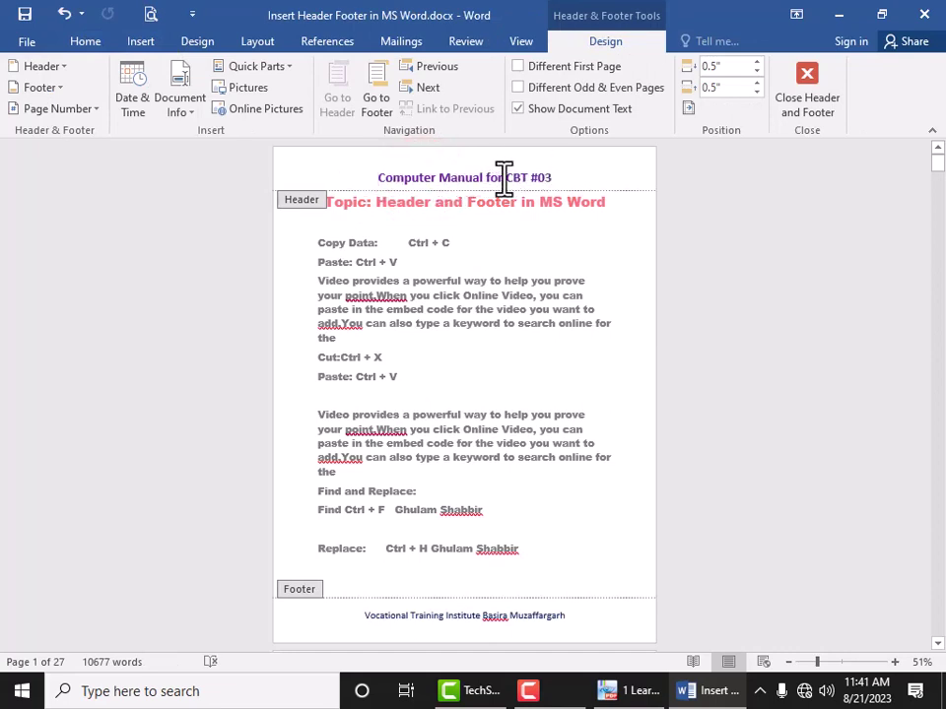
pyautogui.click(554, 178)
pyautogui.write('(')
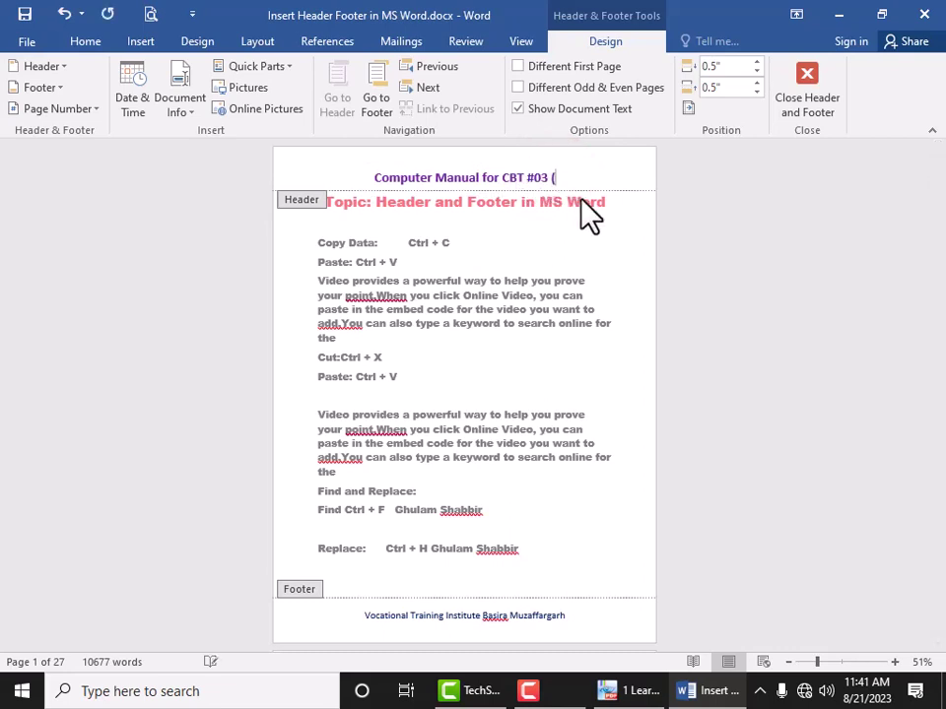
pyautogui.write('Computer ')
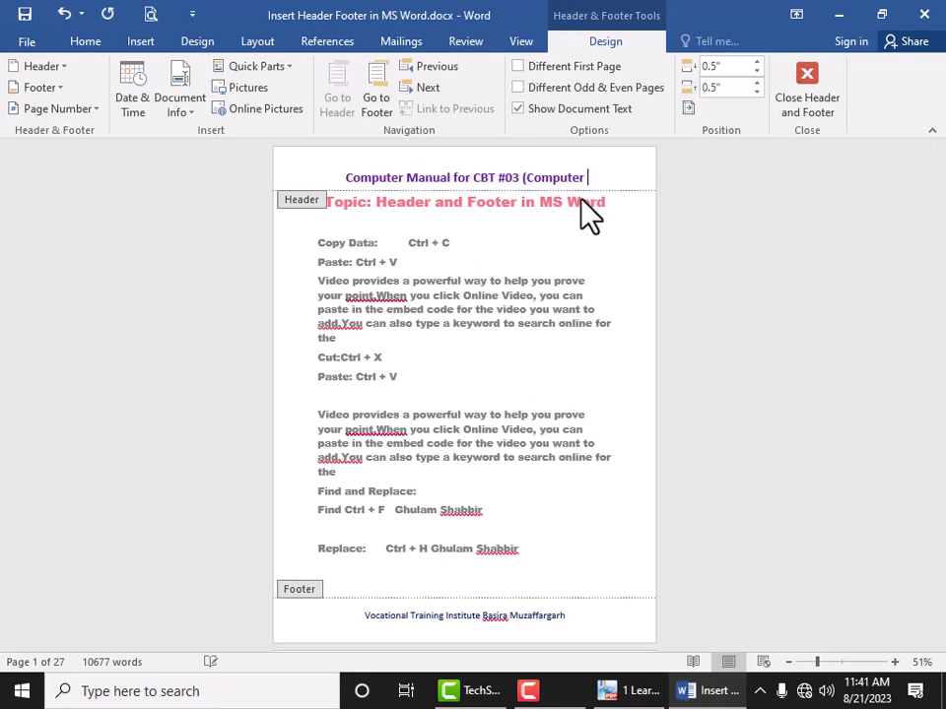
pyautogui.write('Class')
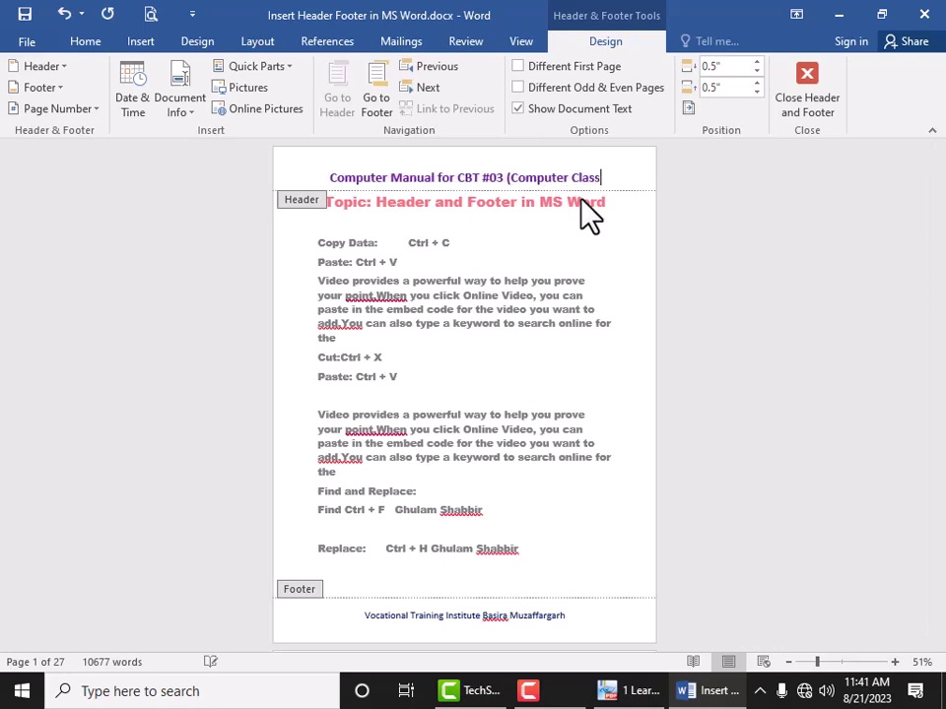
pyautogui.write(')')
pyautogui.click(489, 267)
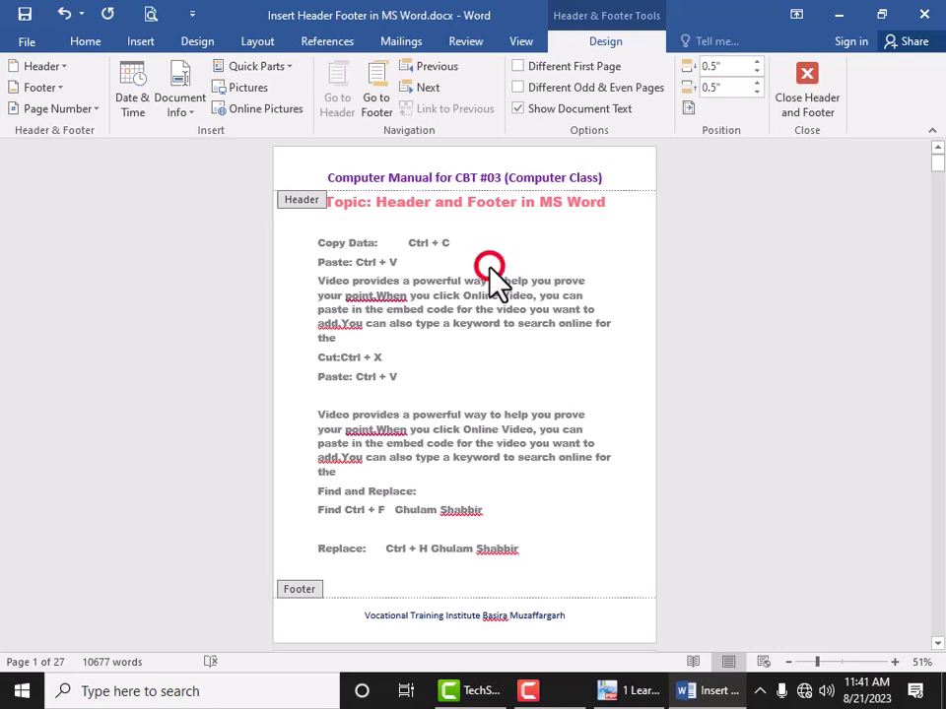
# Step: Add the institute's phone number after 'Muzaffargarh' at the end of the blue footer
pyautogui.scroll(-3, 490, 268)
pyautogui.doubleClick(503, 463)
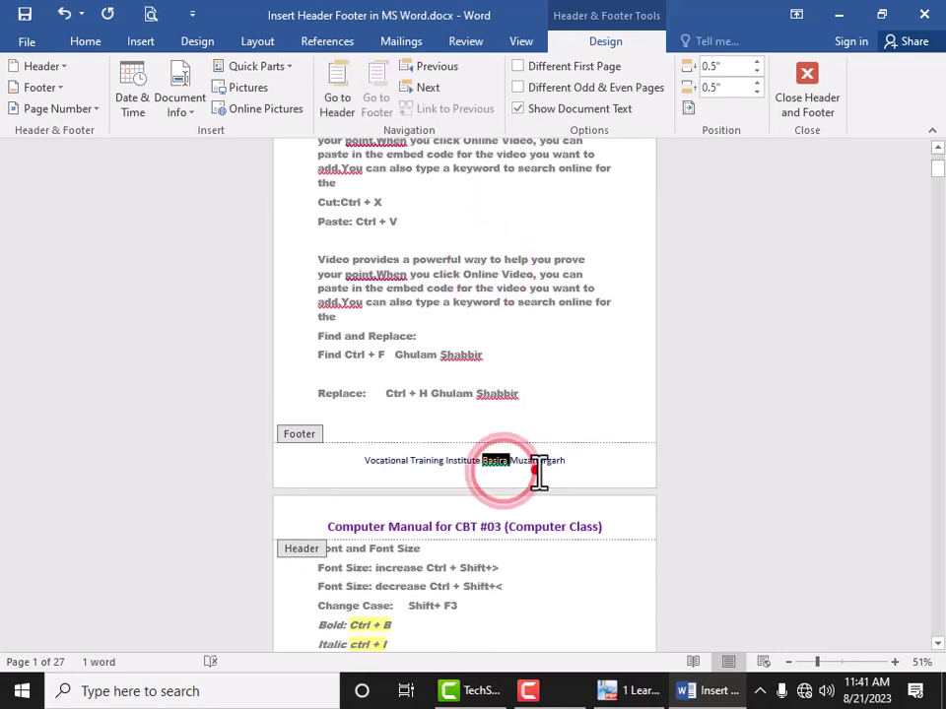
pyautogui.click(537, 465)
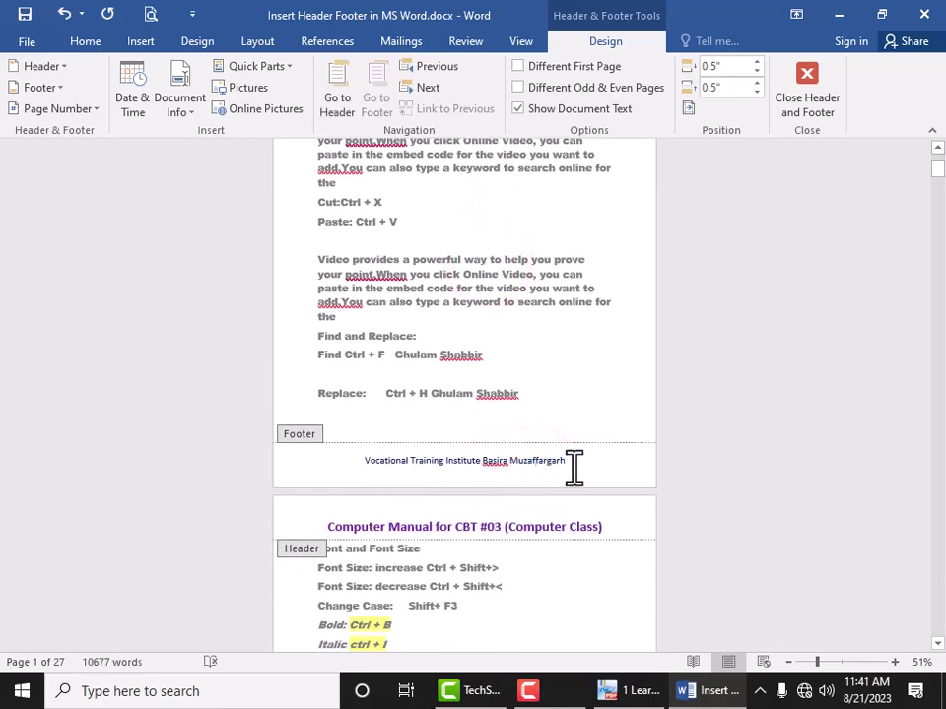
pyautogui.doubleClick(571, 467)
pyautogui.click(588, 467)
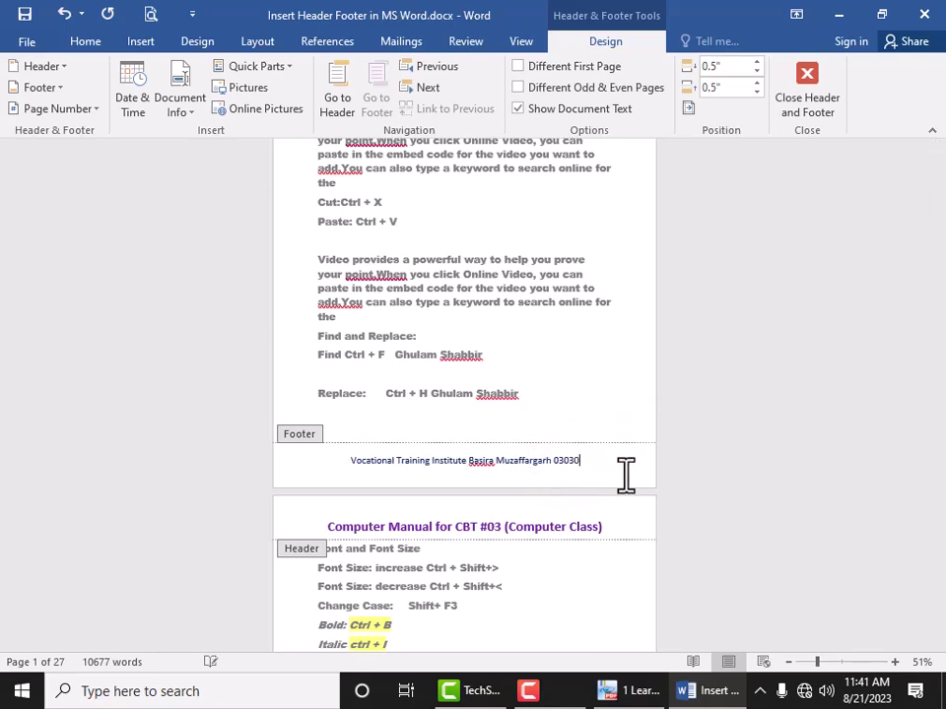
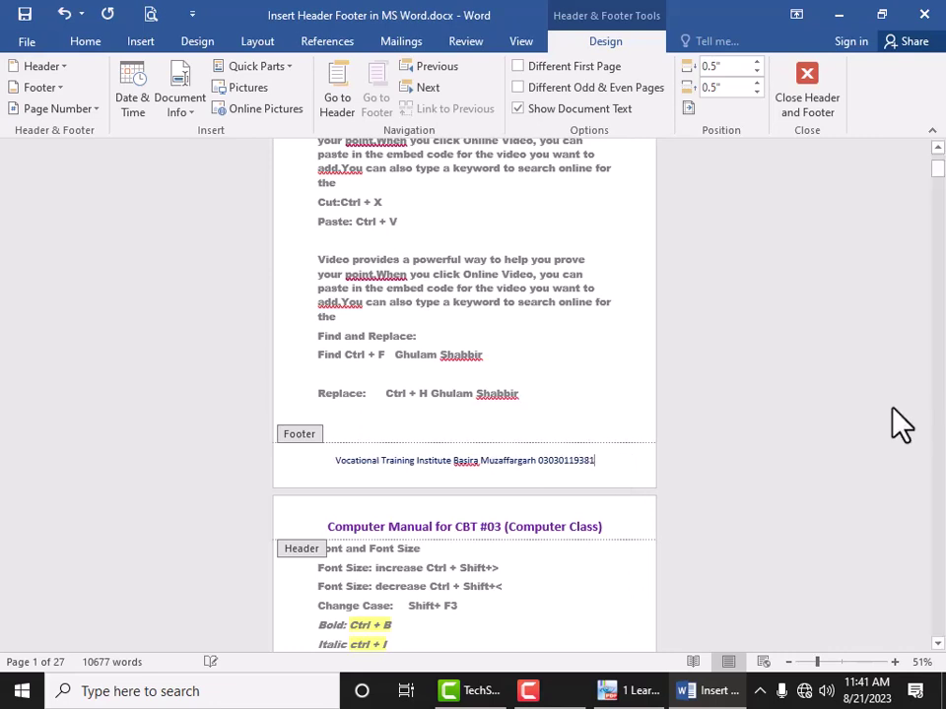
pyautogui.click(549, 494)
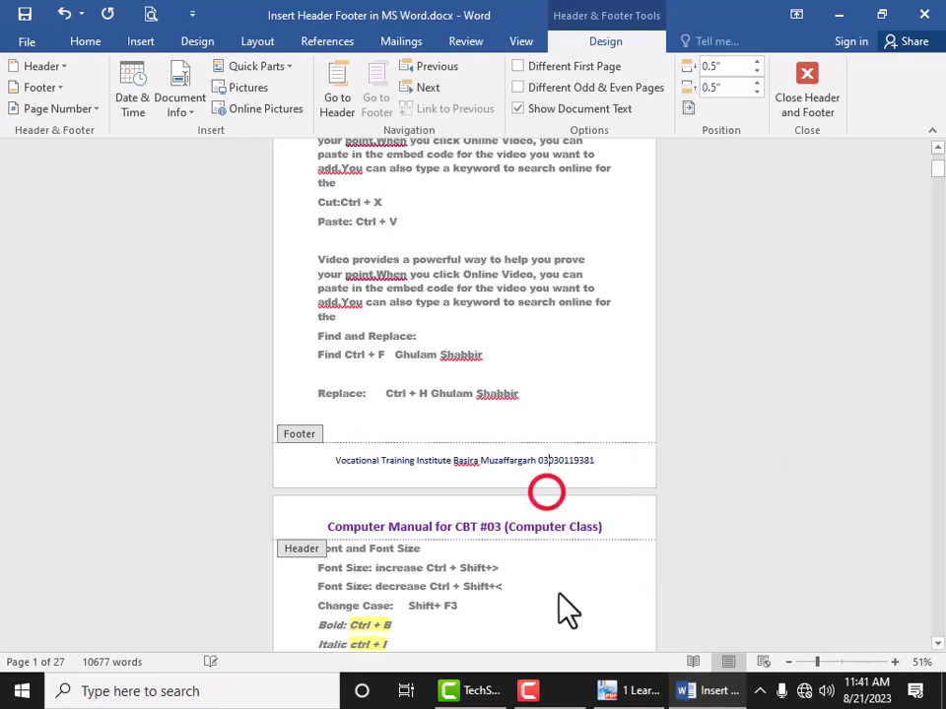
pyautogui.scroll(-3, 558, 597)
pyautogui.click(555, 597)
# Step: Scroll through the pages and check the built-in Header design gallery
pyautogui.scroll(-10, 554, 639)
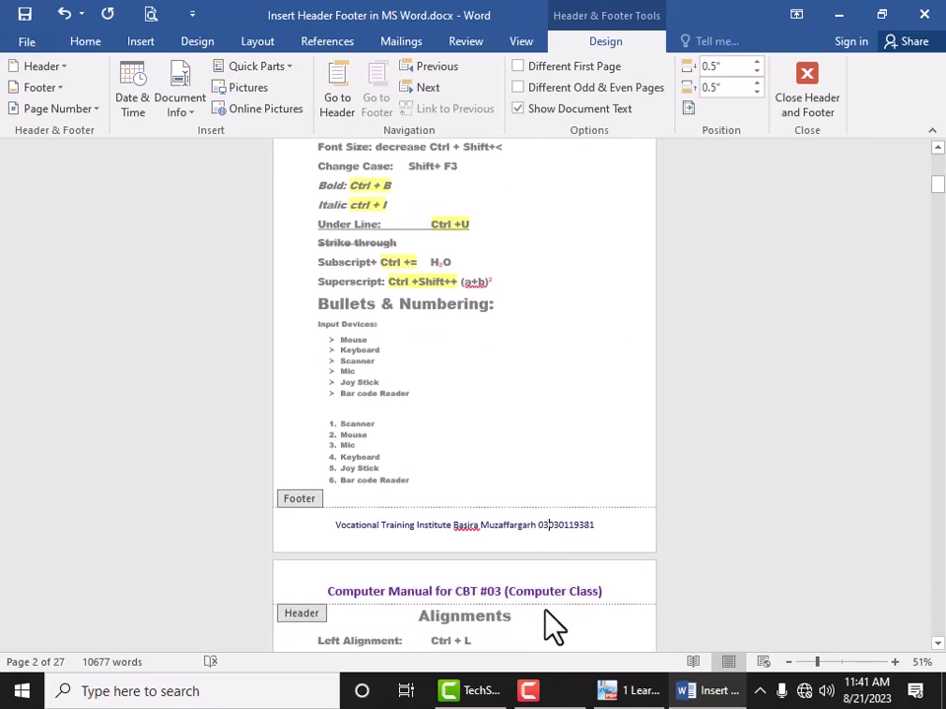
pyautogui.scroll(-2, 565, 606)
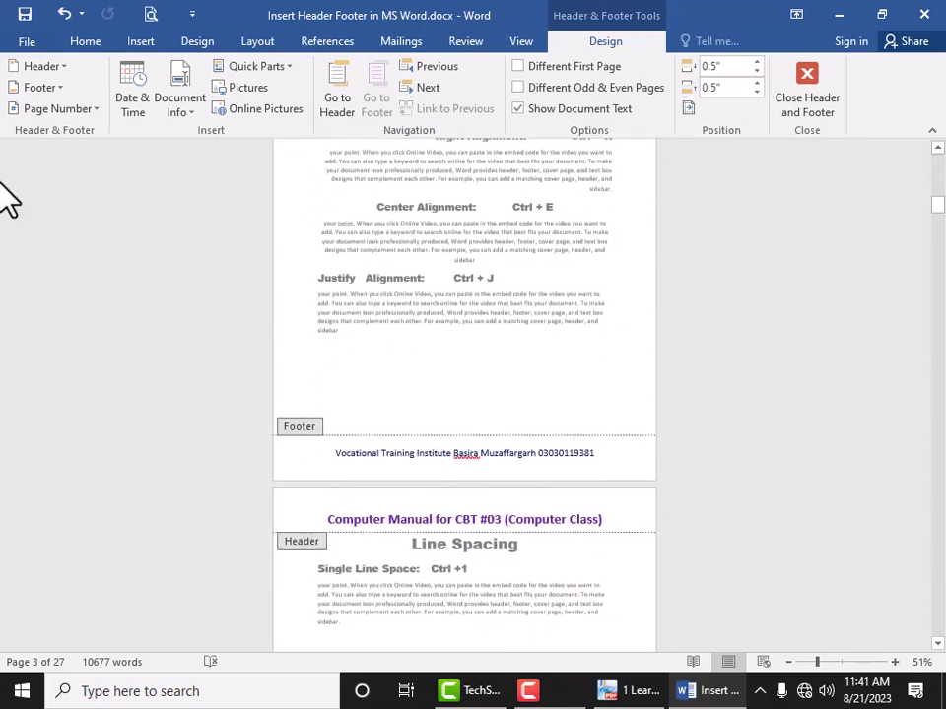
pyautogui.scroll(5, 386, 281)
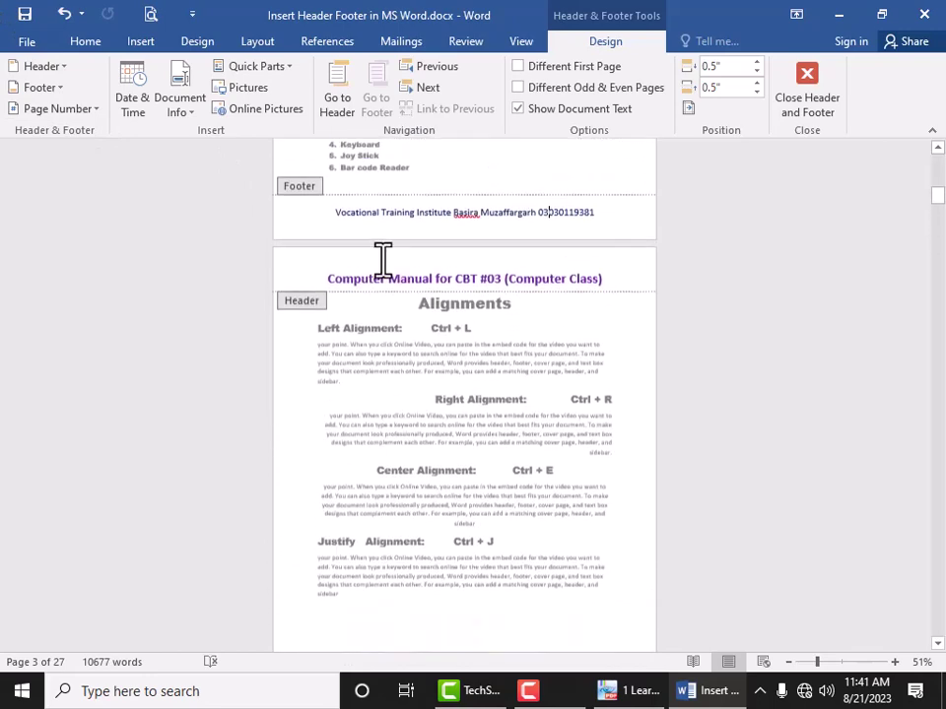
pyautogui.scroll(7, 553, 338)
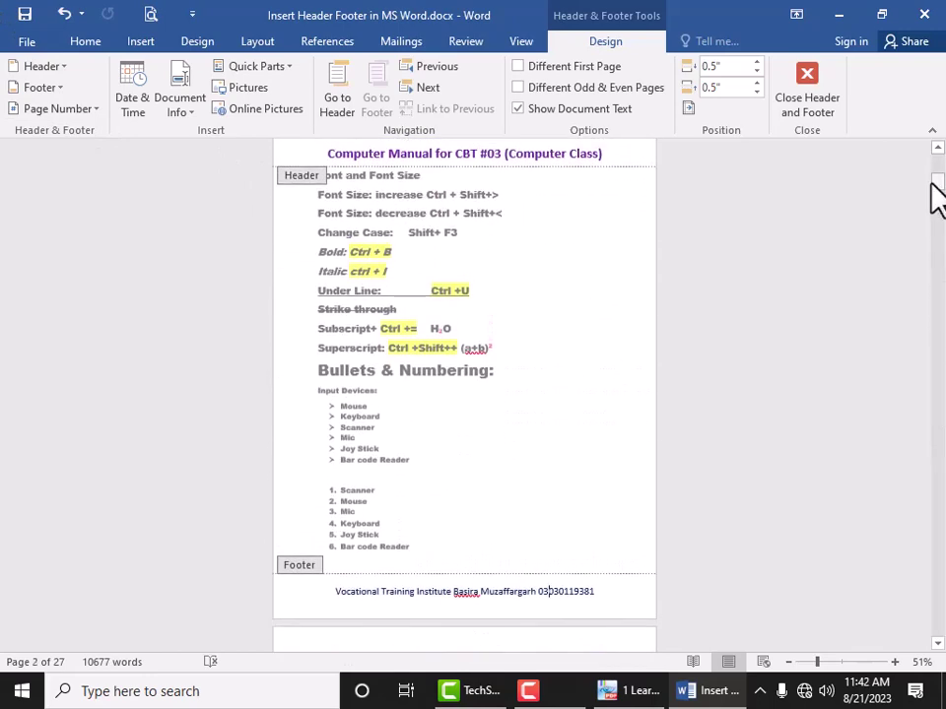
pyautogui.moveTo(936, 197); pyautogui.dragTo(935, 152)
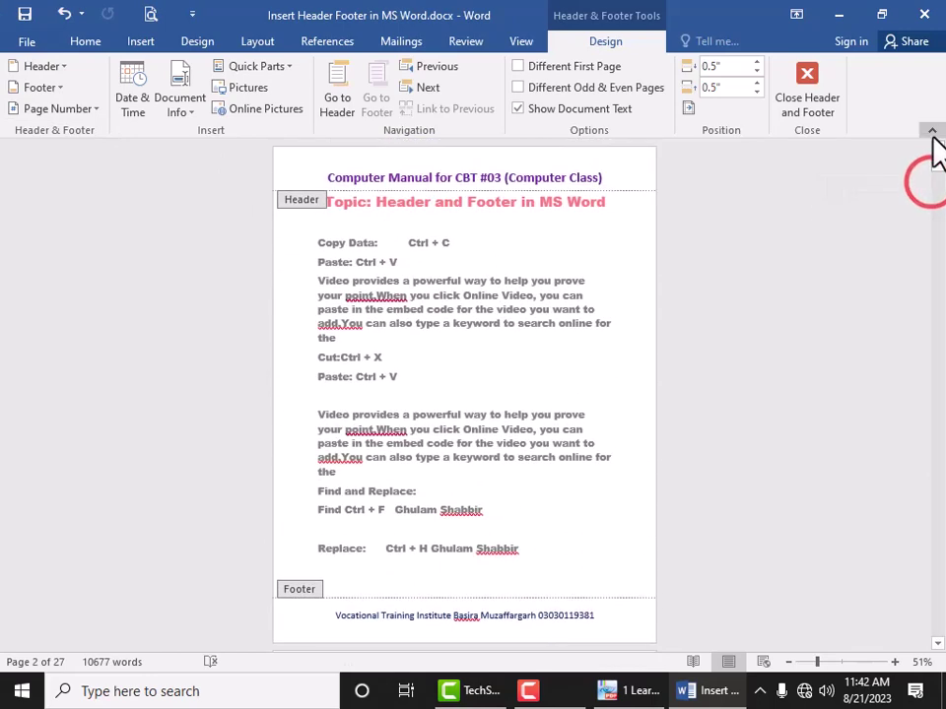
pyautogui.click(447, 67)
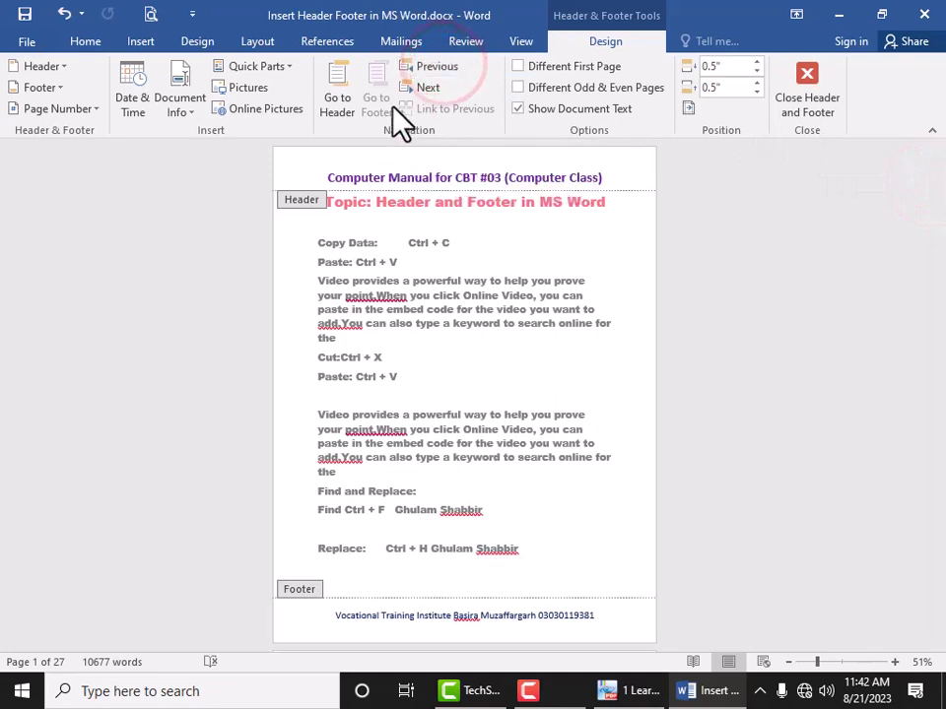
pyautogui.click(43, 67)
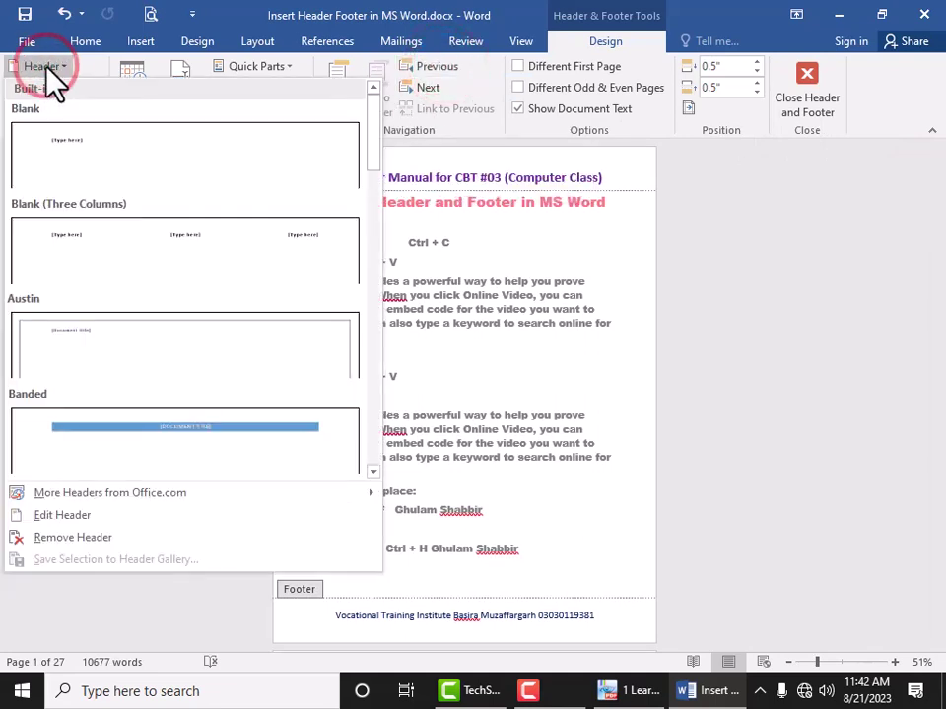
pyautogui.click(43, 67)
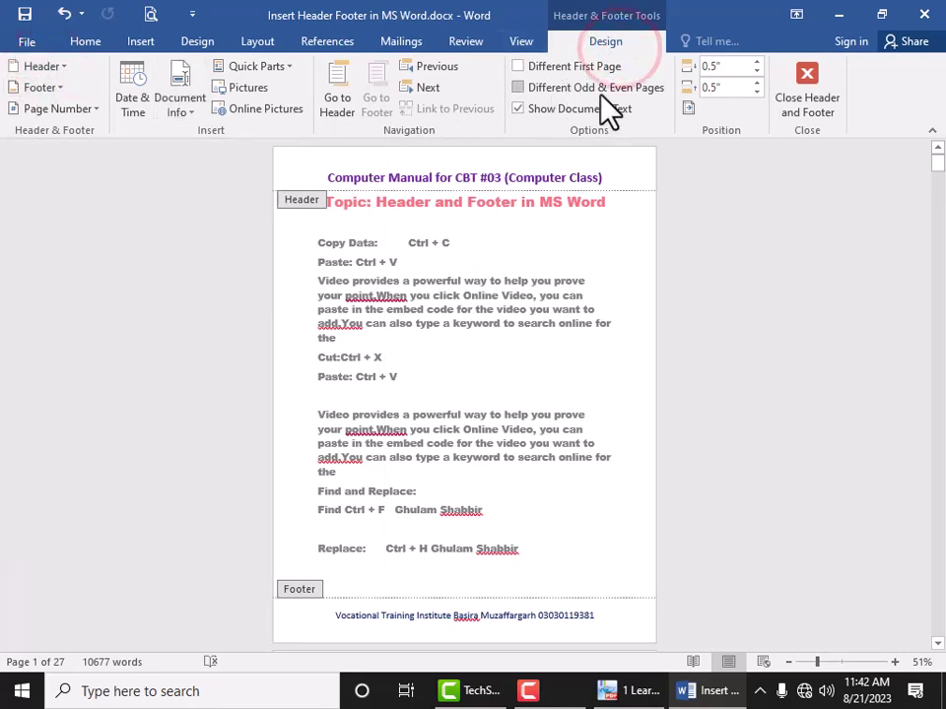
# Step: Move between header and footer with Previous, Go to Header and Go to Footer, then exit
pyautogui.click(428, 67)
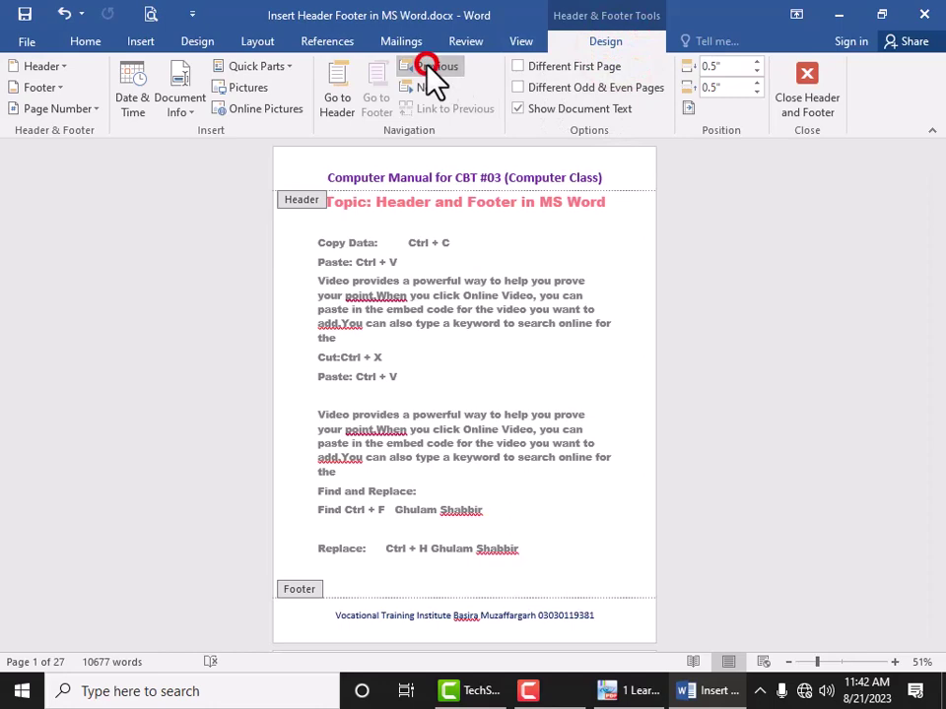
pyautogui.click(345, 93)
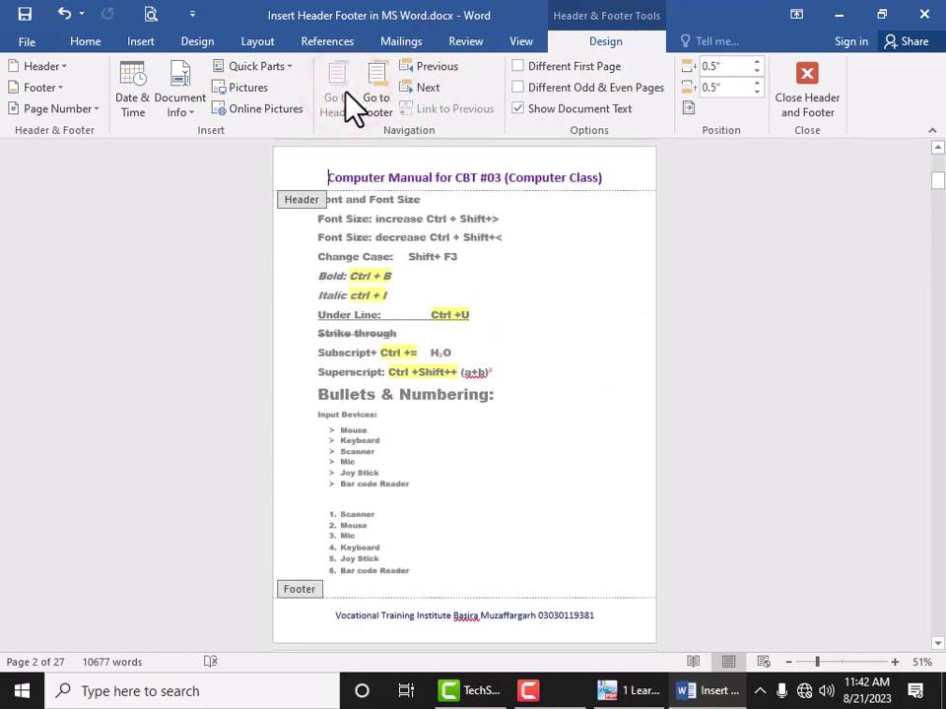
pyautogui.click(373, 98)
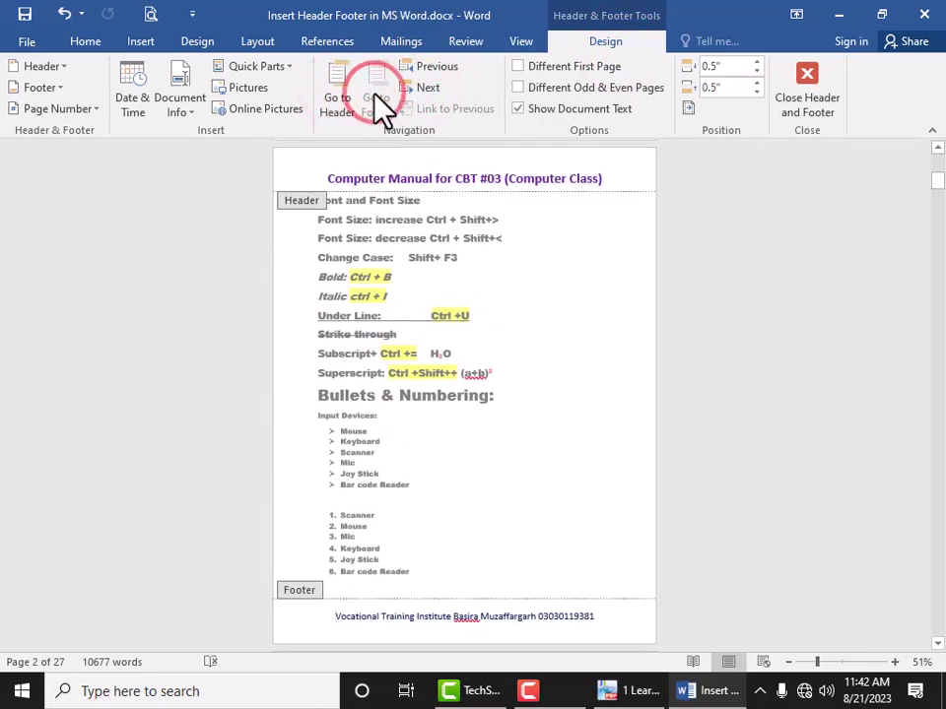
pyautogui.click(345, 104)
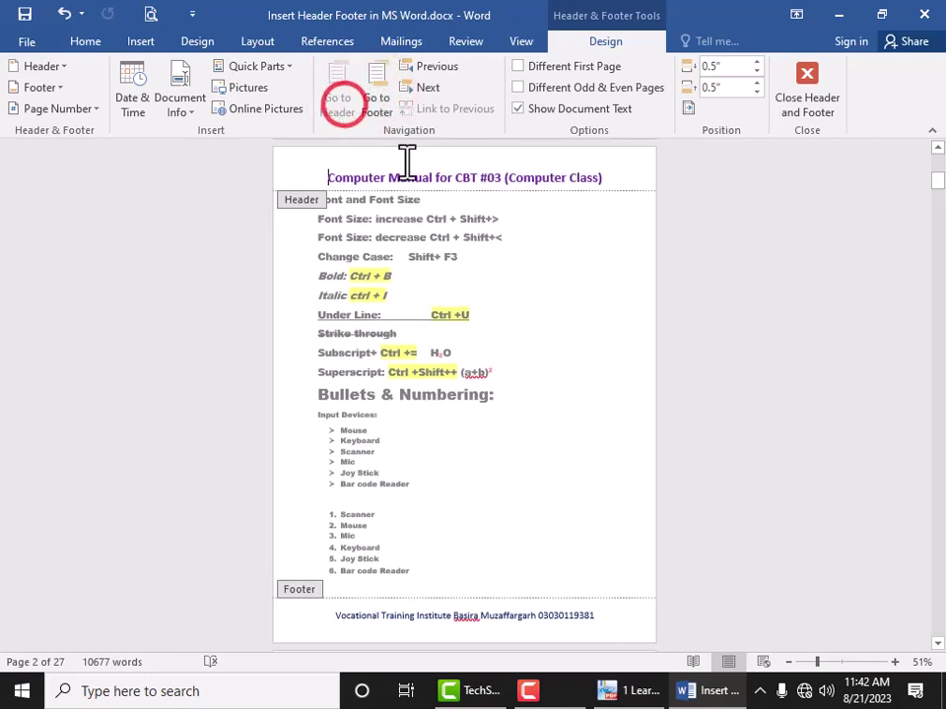
pyautogui.click(447, 177)
pyautogui.doubleClick(523, 258)
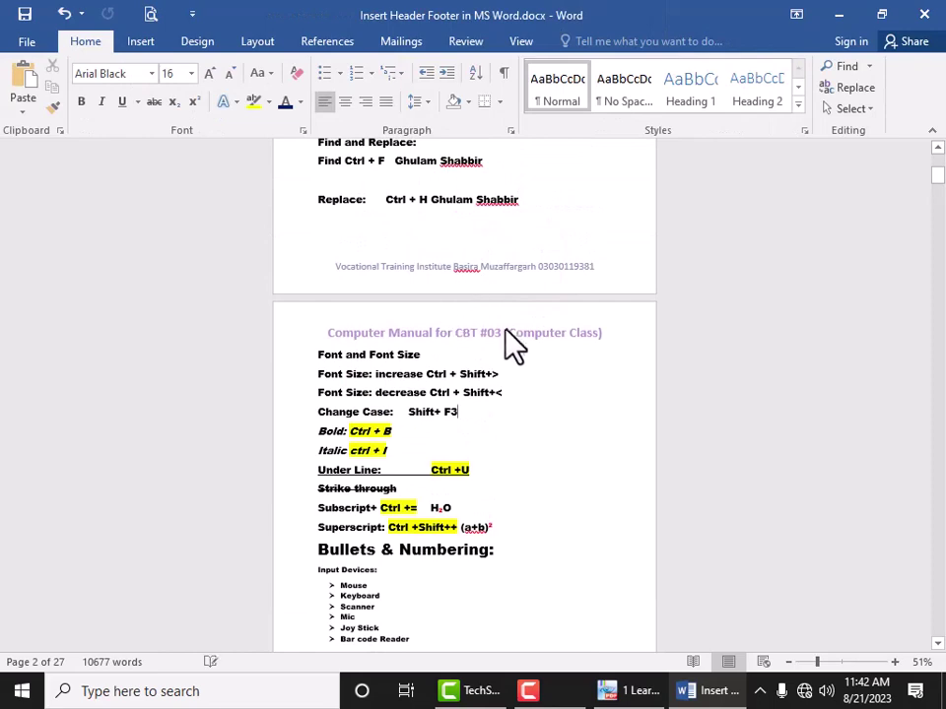
# Step: Return to page 1, place the cursor in its title, and show the Insert commands
pyautogui.scroll(3, 513, 339)
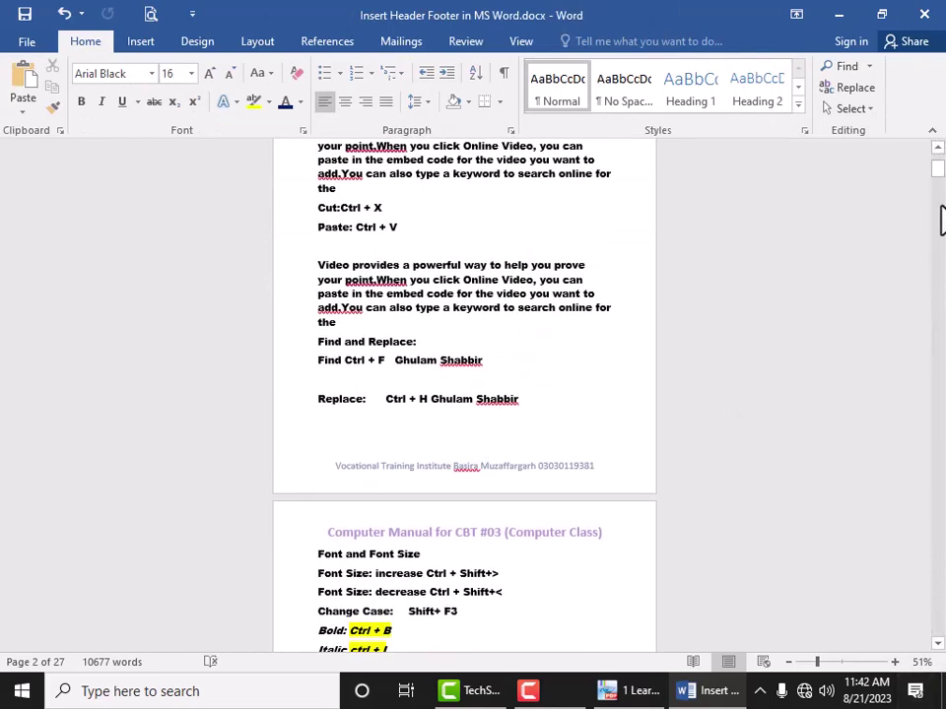
pyautogui.moveTo(938, 170); pyautogui.dragTo(931, 162)
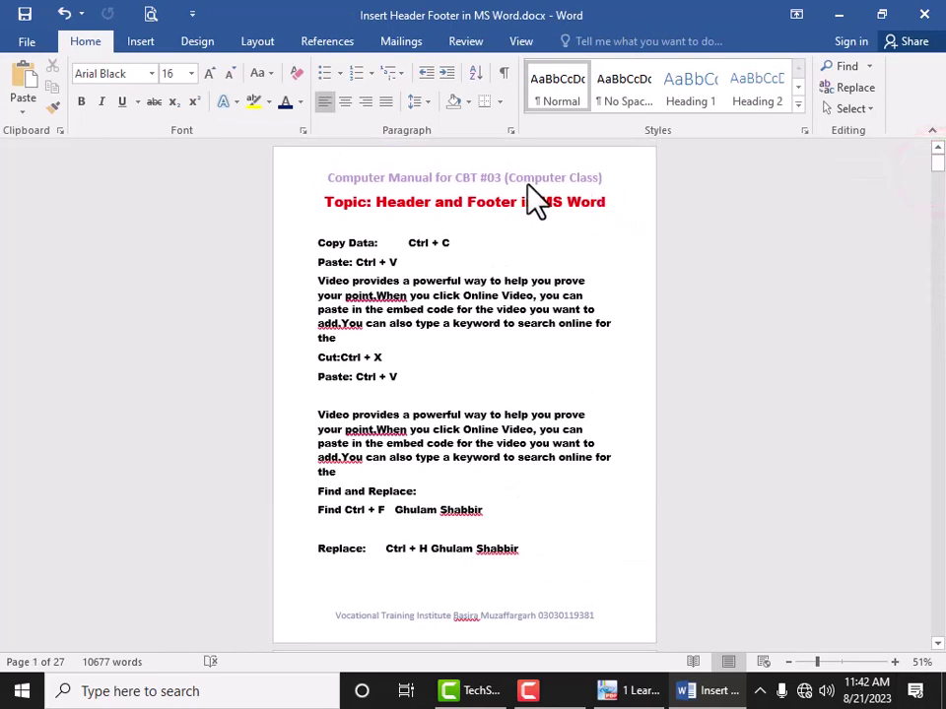
pyautogui.click(528, 201)
pyautogui.scroll(-9, 463, 221)
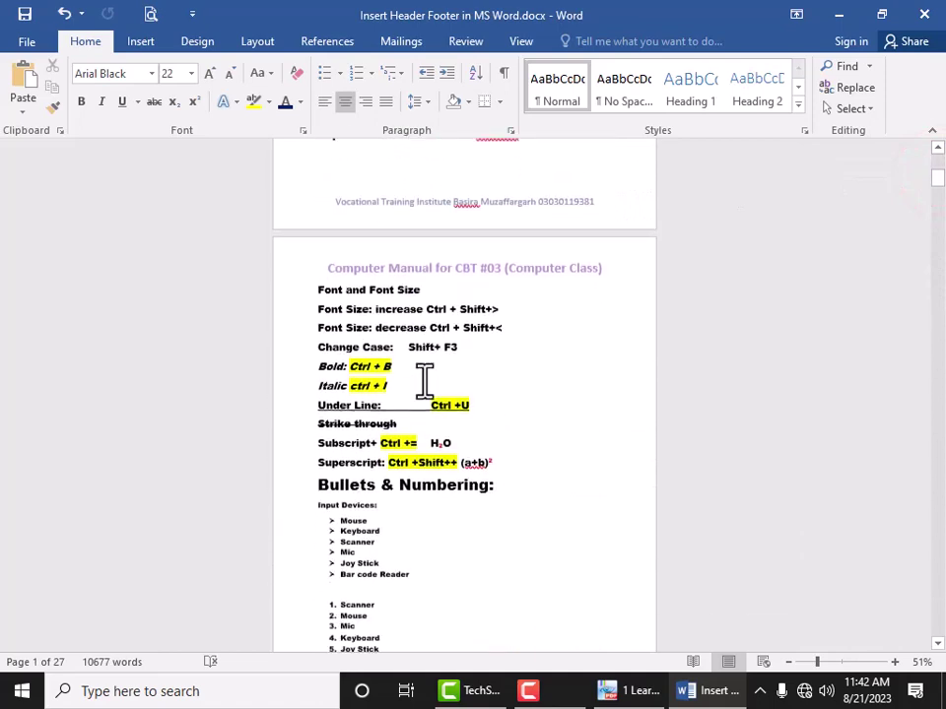
pyautogui.scroll(8, 469, 561)
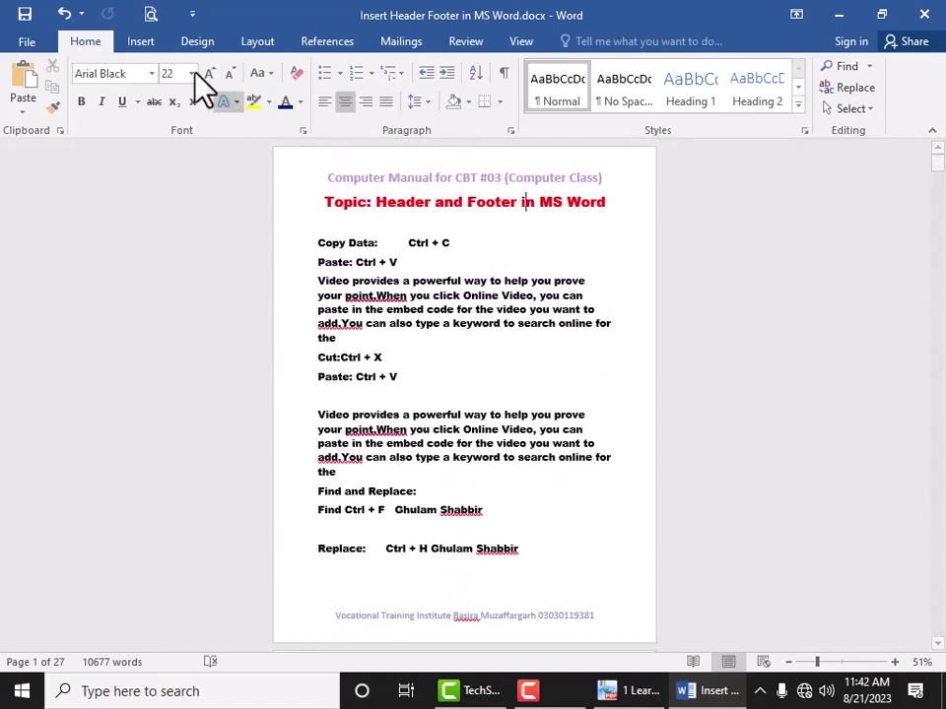
pyautogui.click(132, 42)
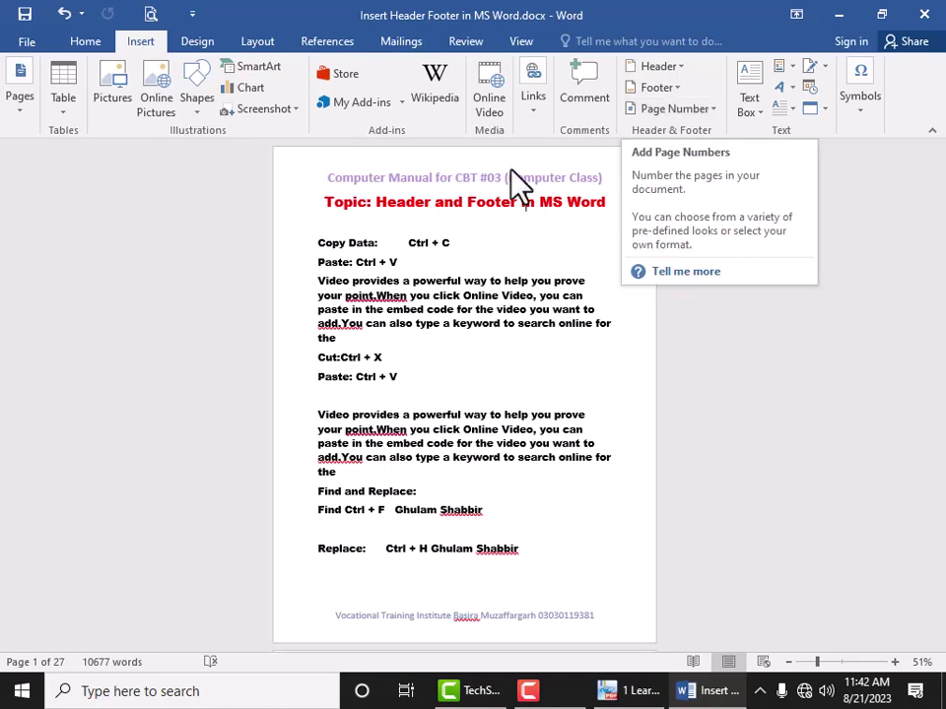
pyautogui.doubleClick(493, 204)
pyautogui.click(491, 204)
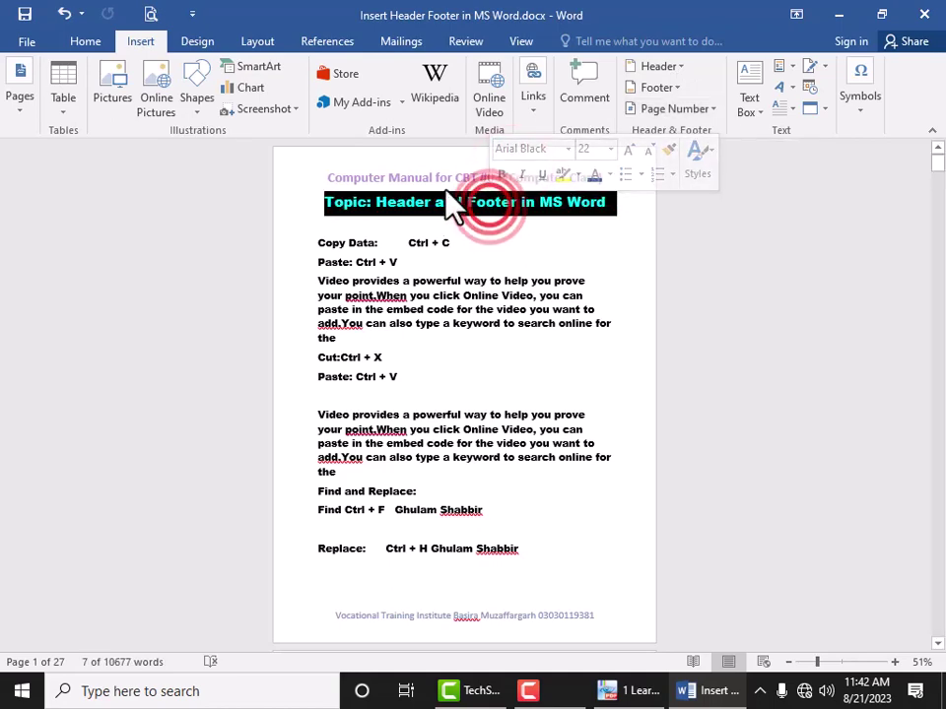
pyautogui.doubleClick(441, 183)
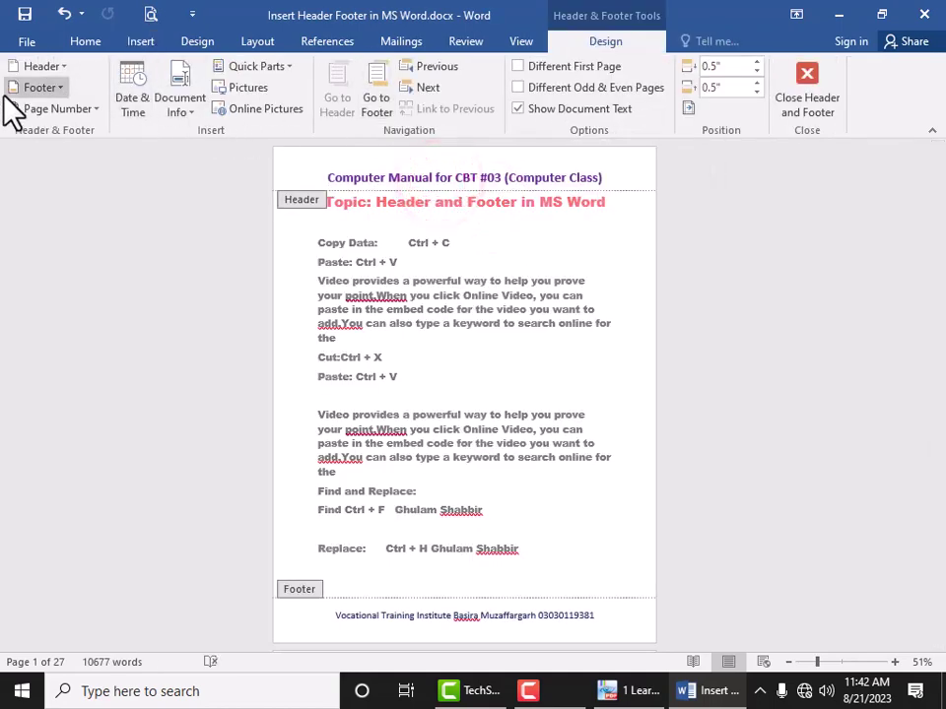
pyautogui.click(549, 225)
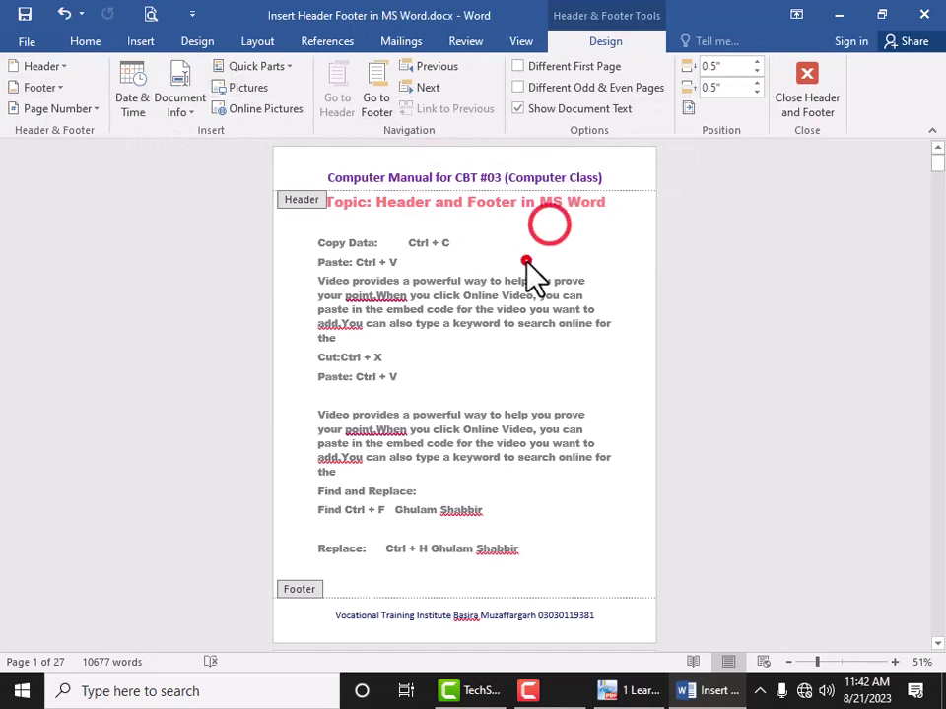
pyautogui.doubleClick(526, 260)
pyautogui.click(482, 338)
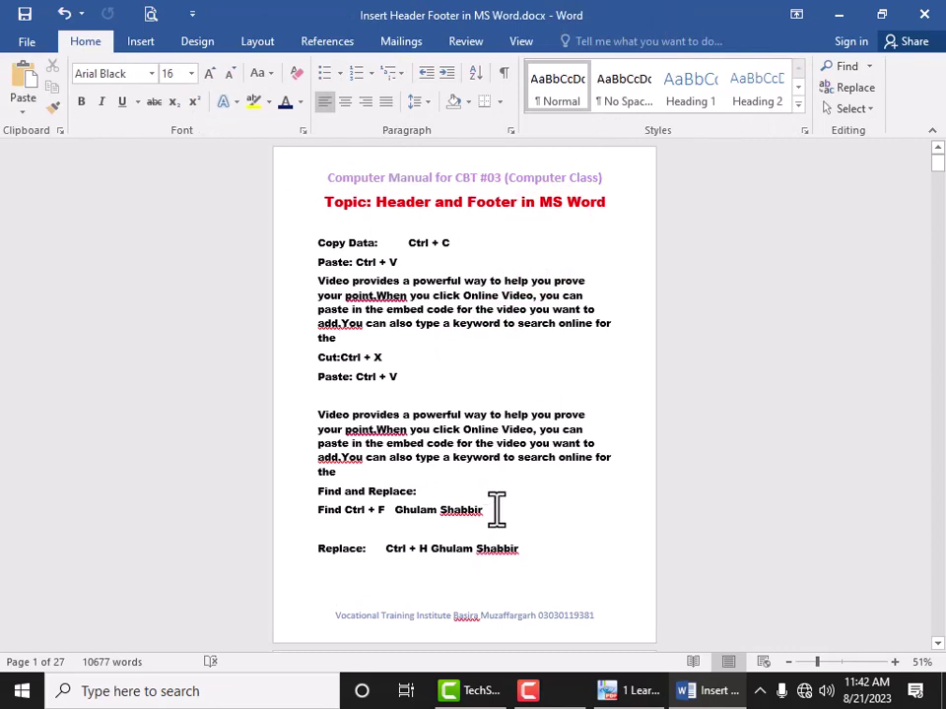
pyautogui.click(532, 689)
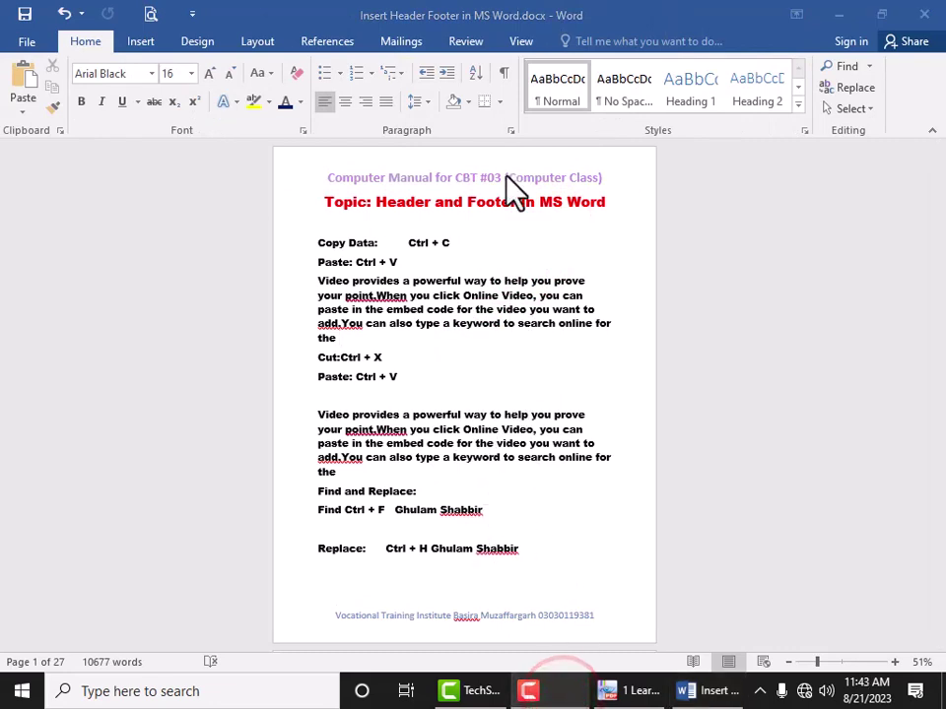